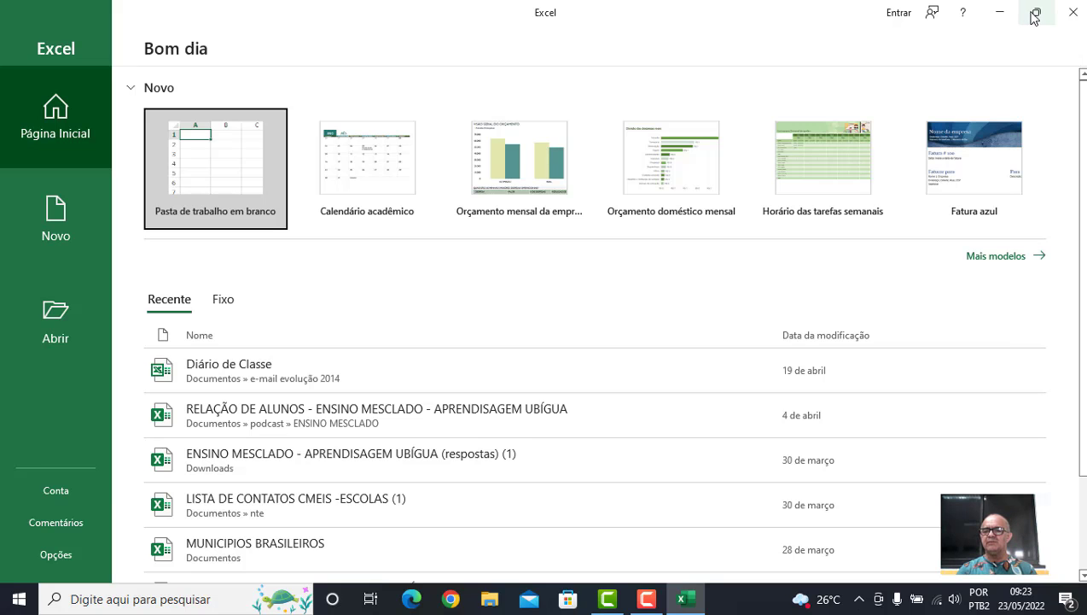
- Minimize the Excel window and reopen it, reduce it to a floating size and maximize it again
click(1005, 16)
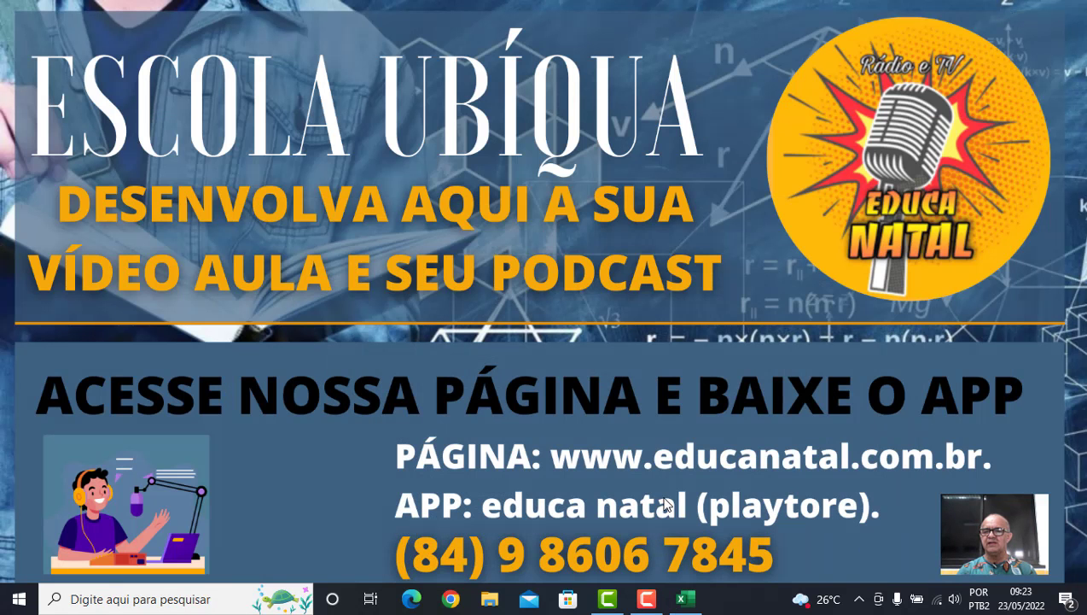
click(680, 600)
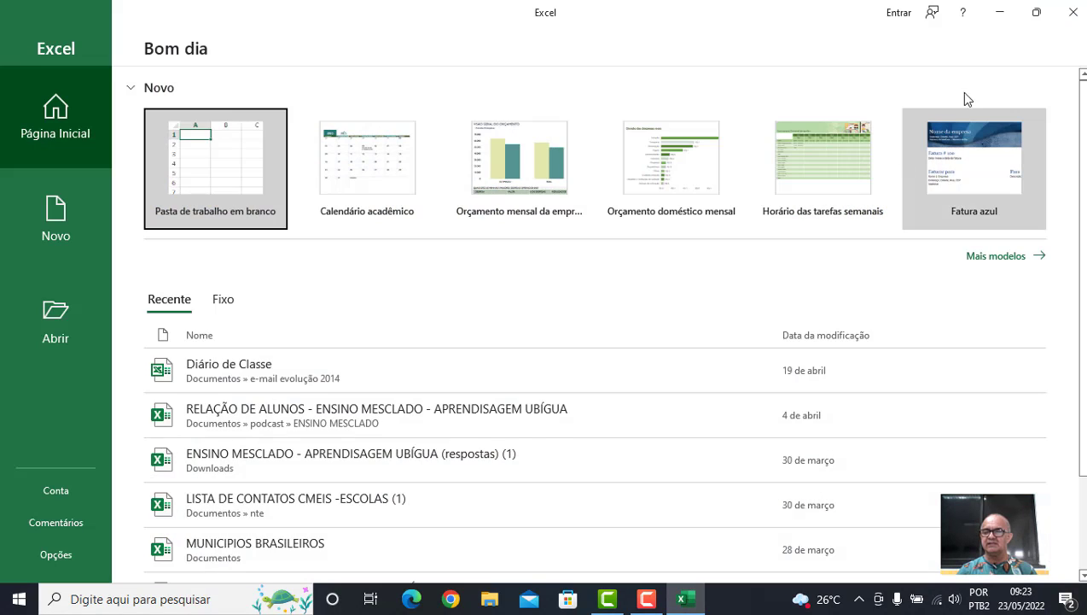
click(1036, 13)
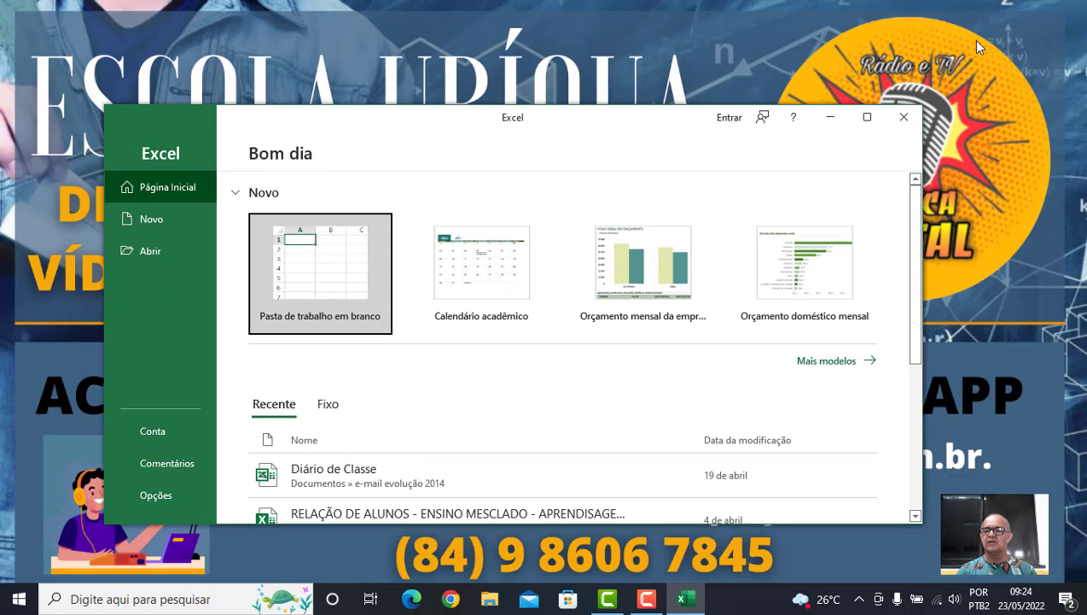
click(867, 119)
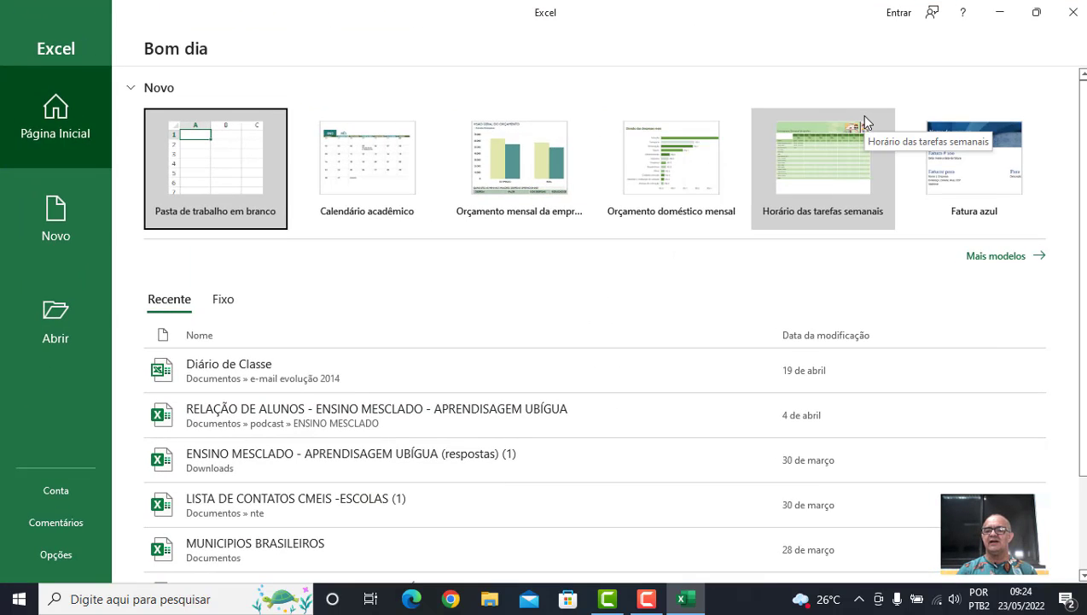
- Create a new blank workbook
click(238, 168)
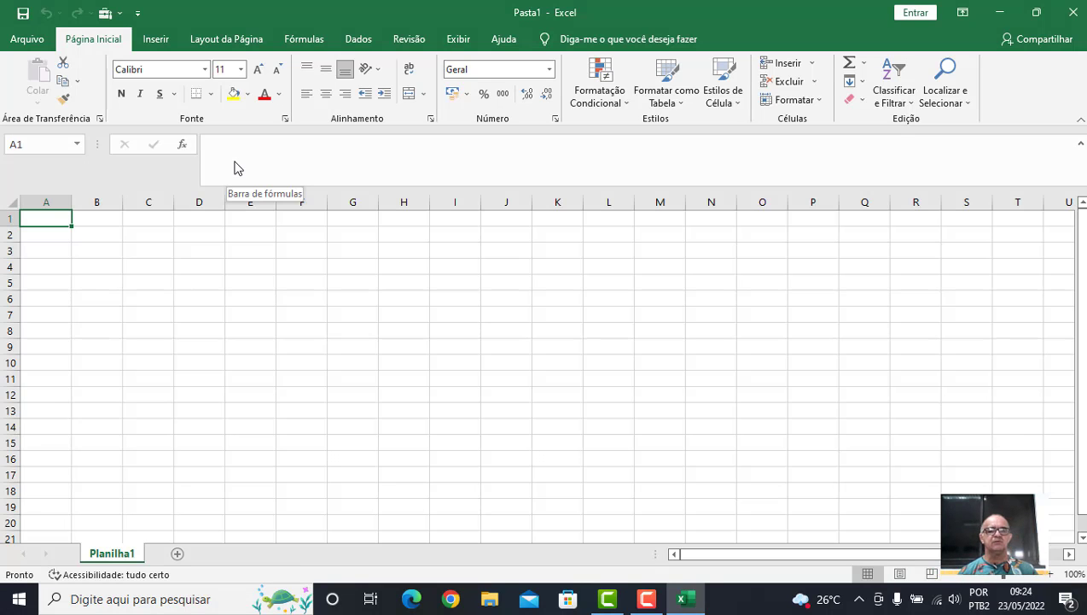
key(F9)
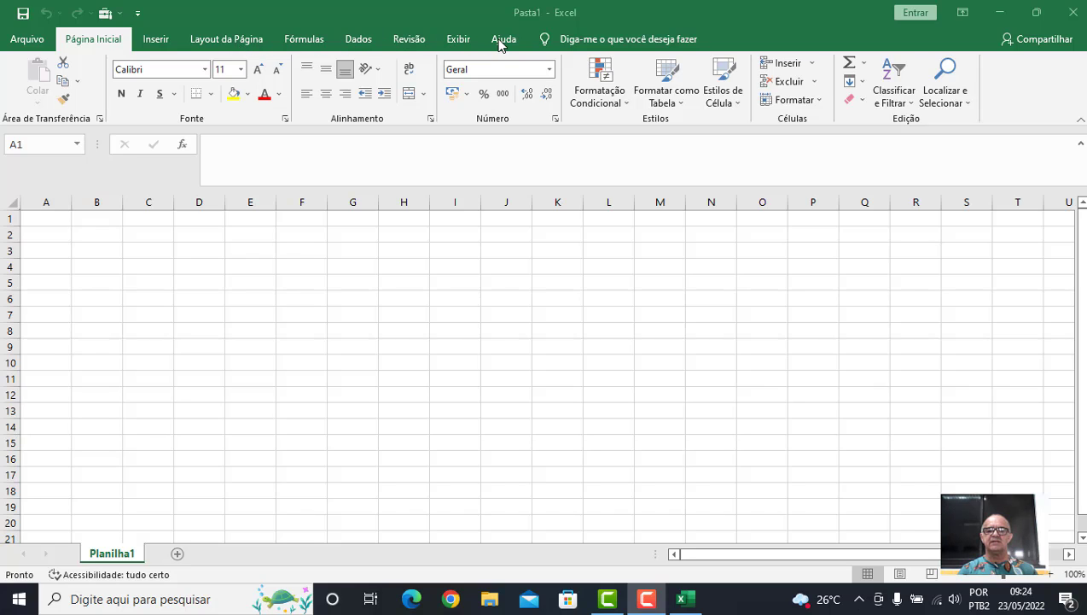
- Look over the workbook's file management commands and return to the worksheet
click(17, 41)
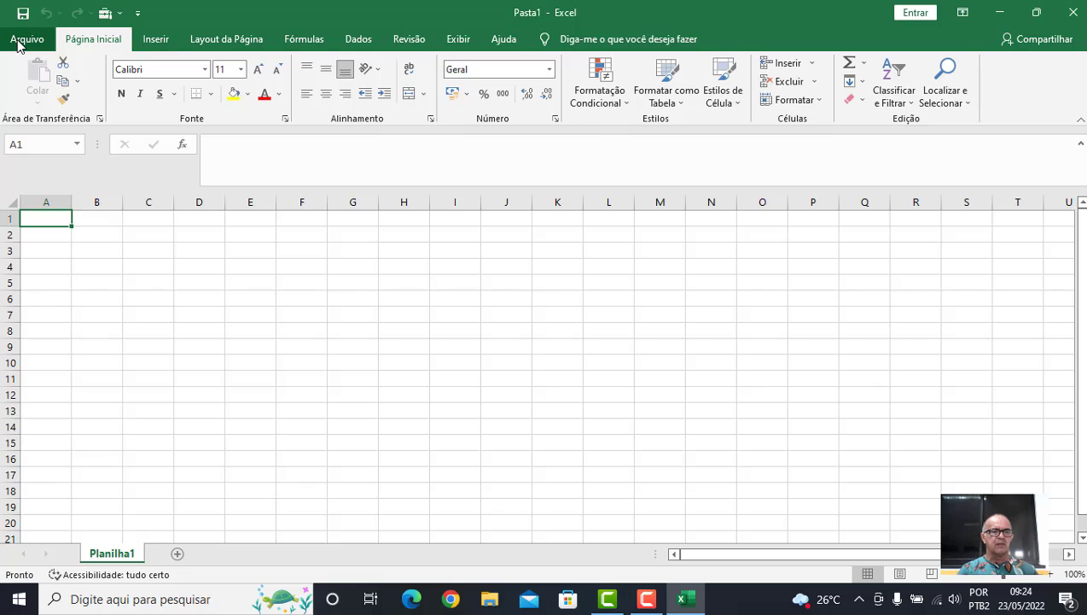
click(17, 41)
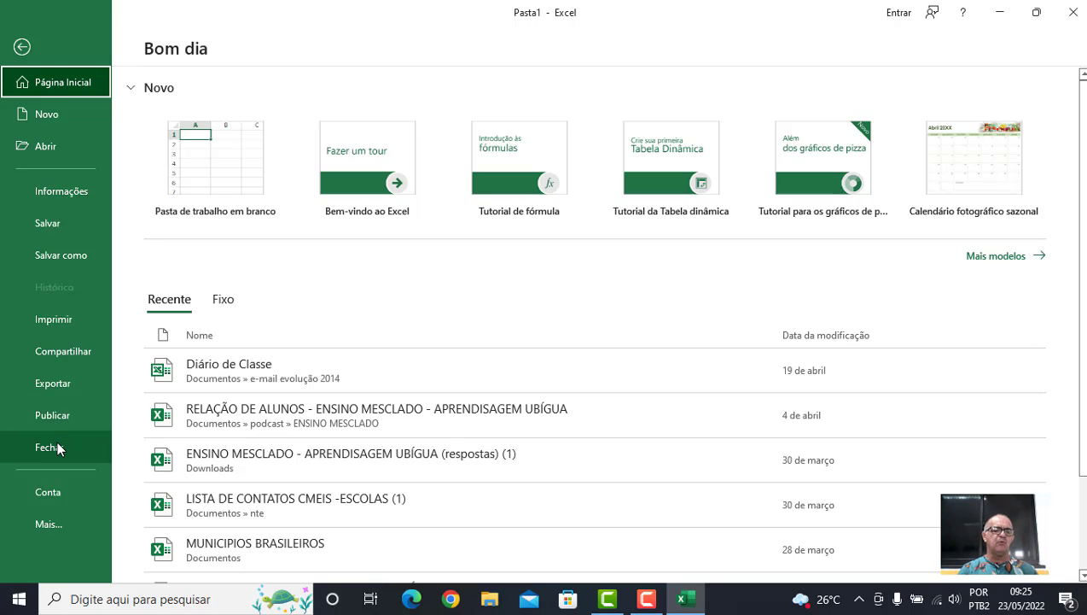
click(22, 48)
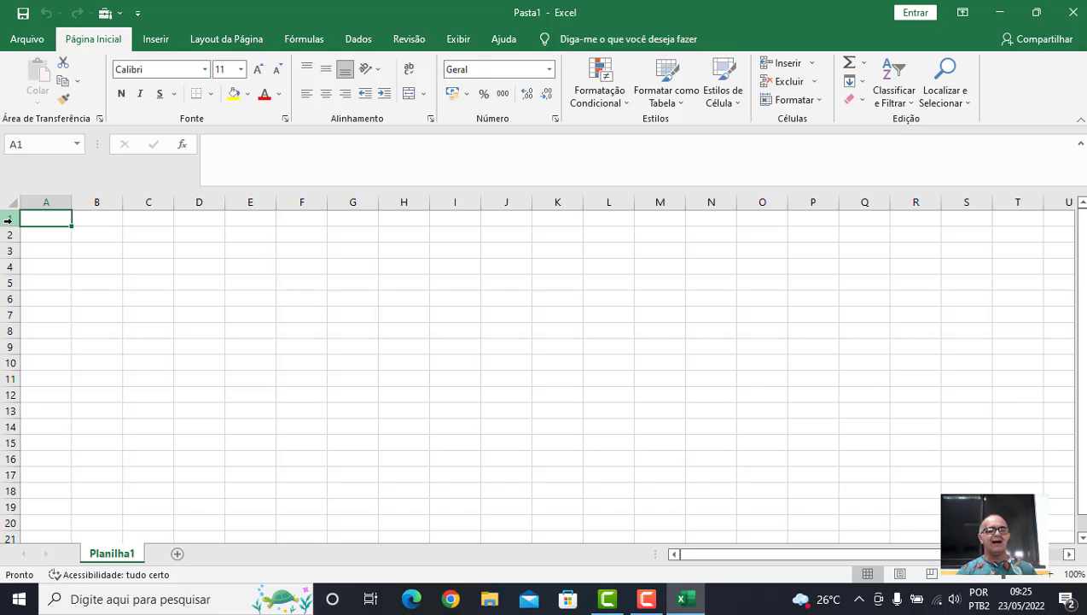
- Enter the text CÉLULA in cell D6 and keep that cell selected
key(Right)
key(Right)
key(Right)
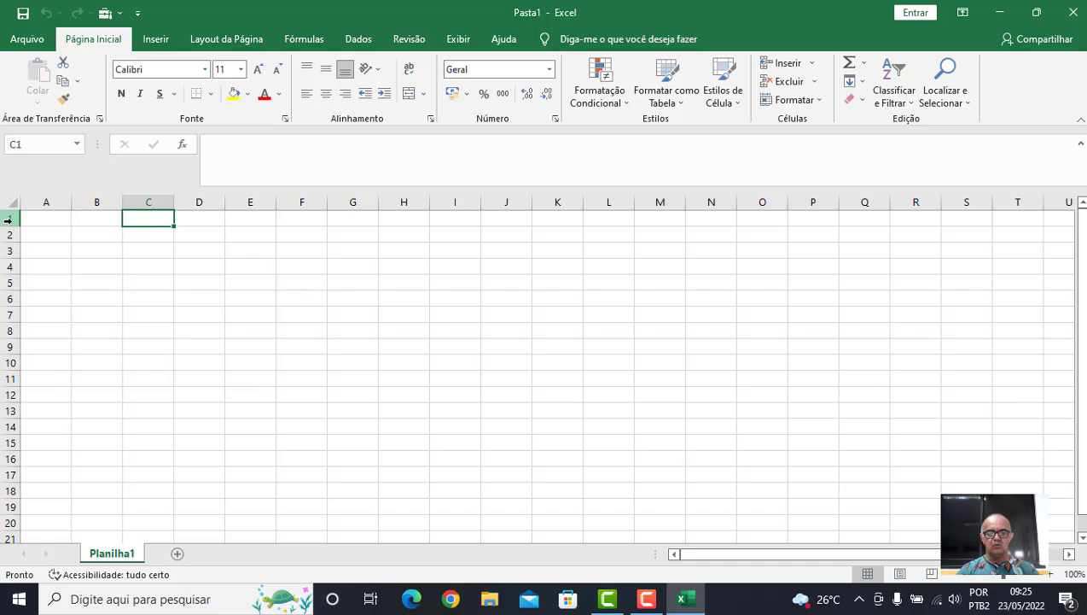
key(Down)
key(Down)
key(Down)
key(Down)
key(Down)
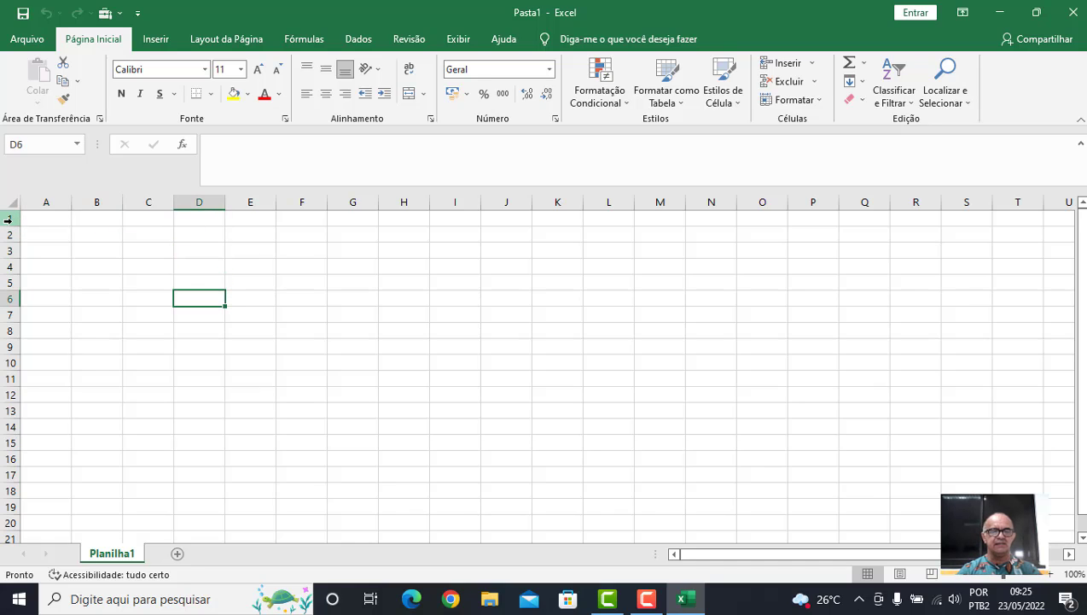
text(CÉLULA)
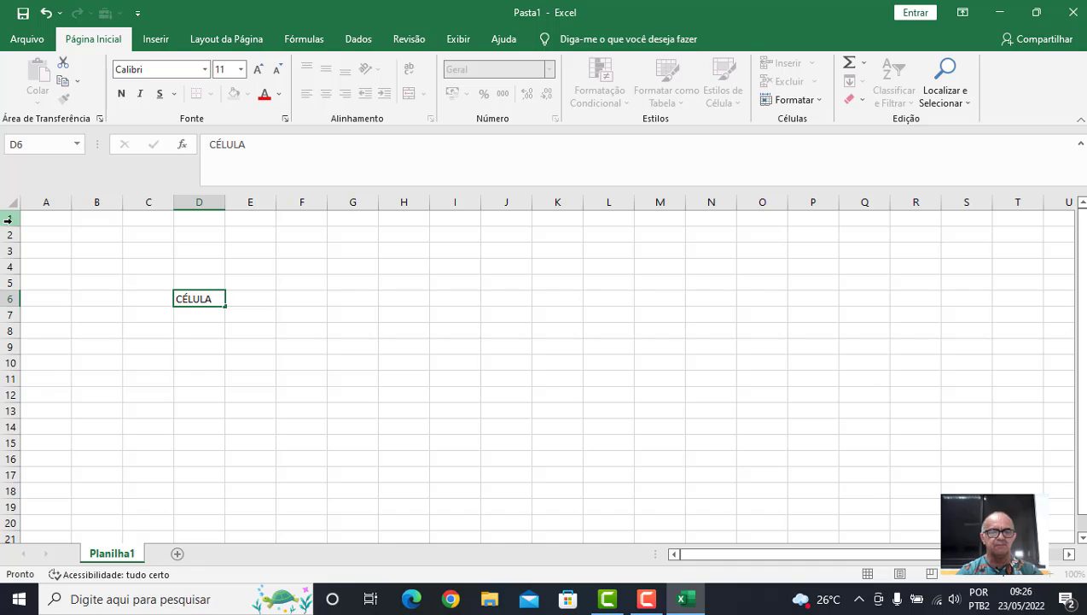
key(Return)
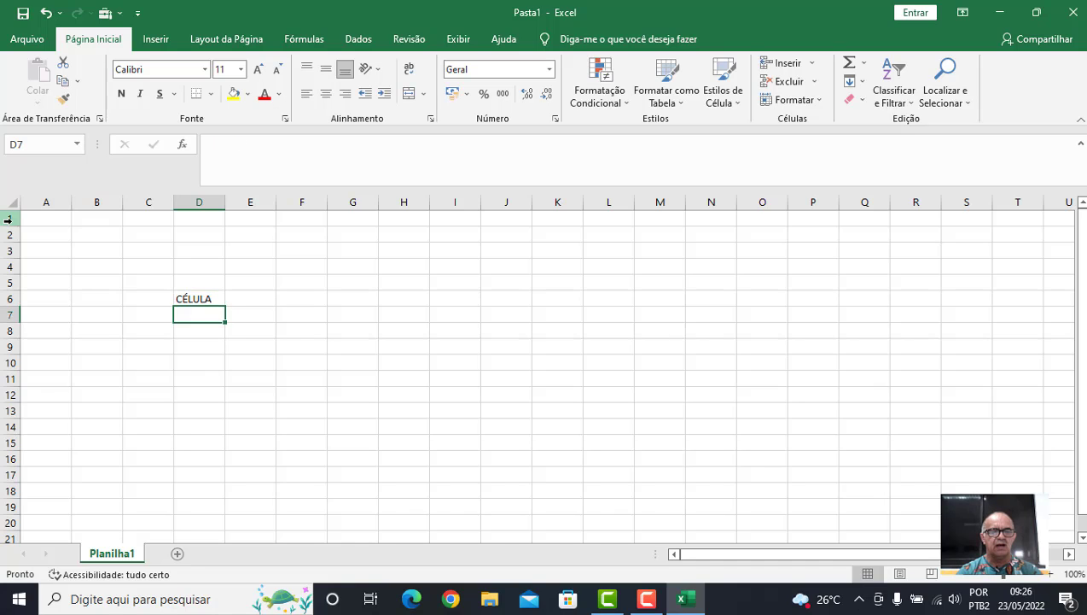
key(Up)
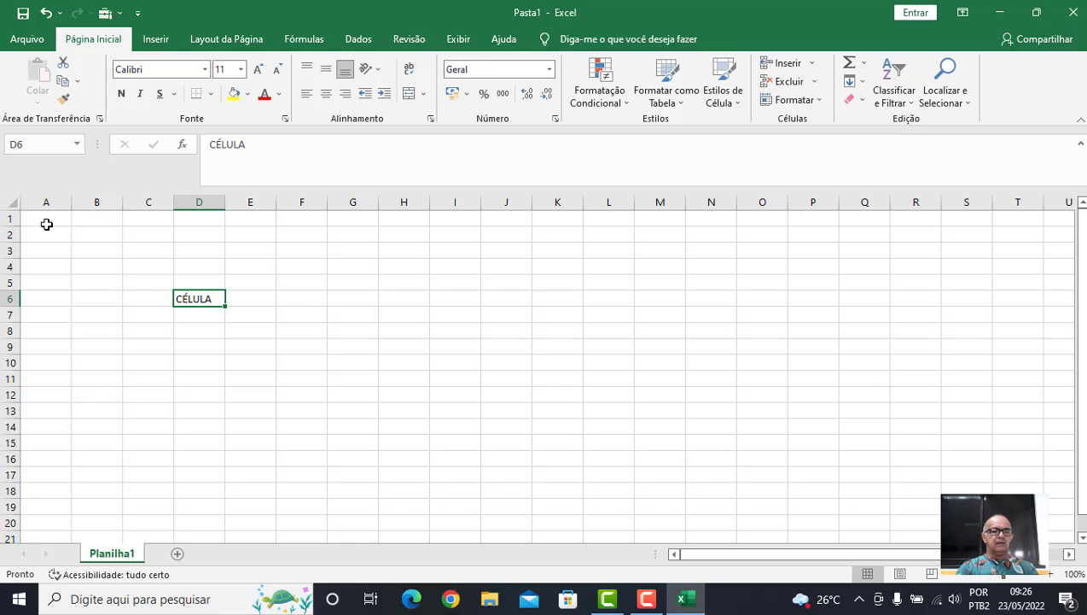
- Enter the number 1 in cell A1 and select that cell again
click(47, 224)
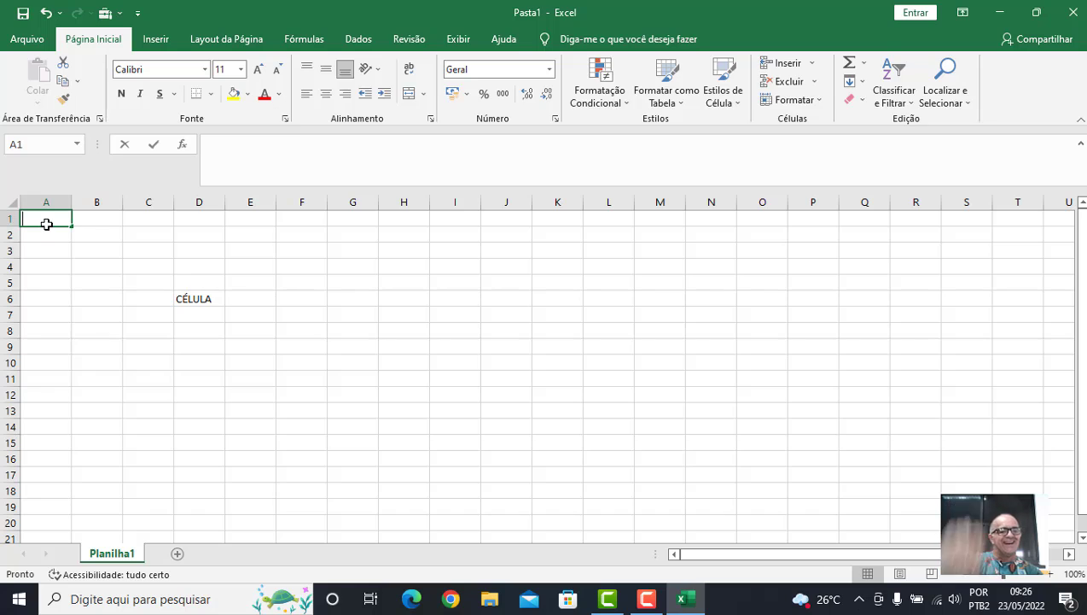
text(1)
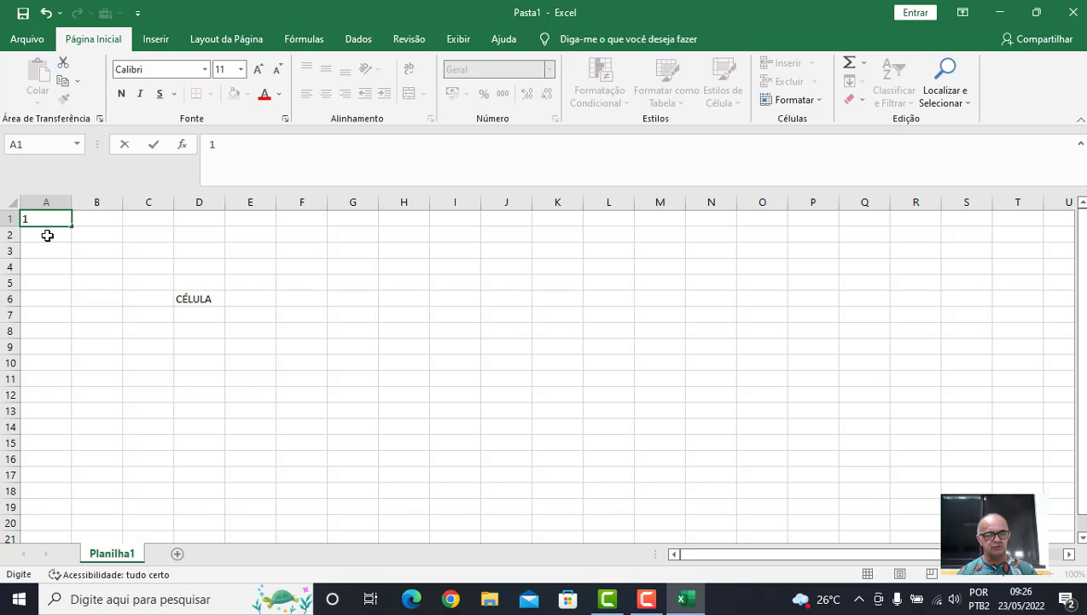
click(46, 235)
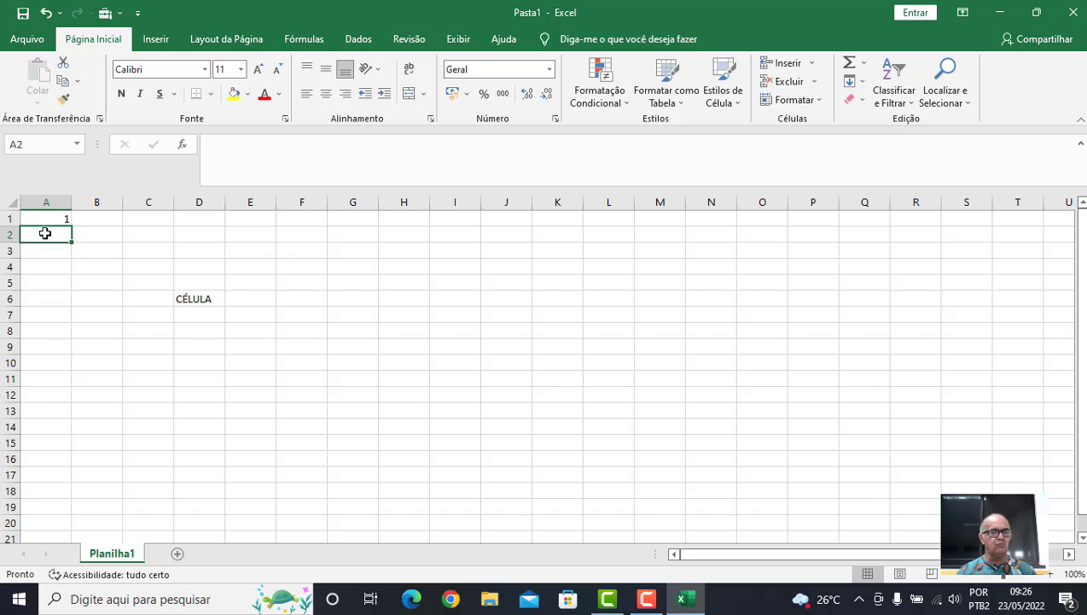
click(52, 220)
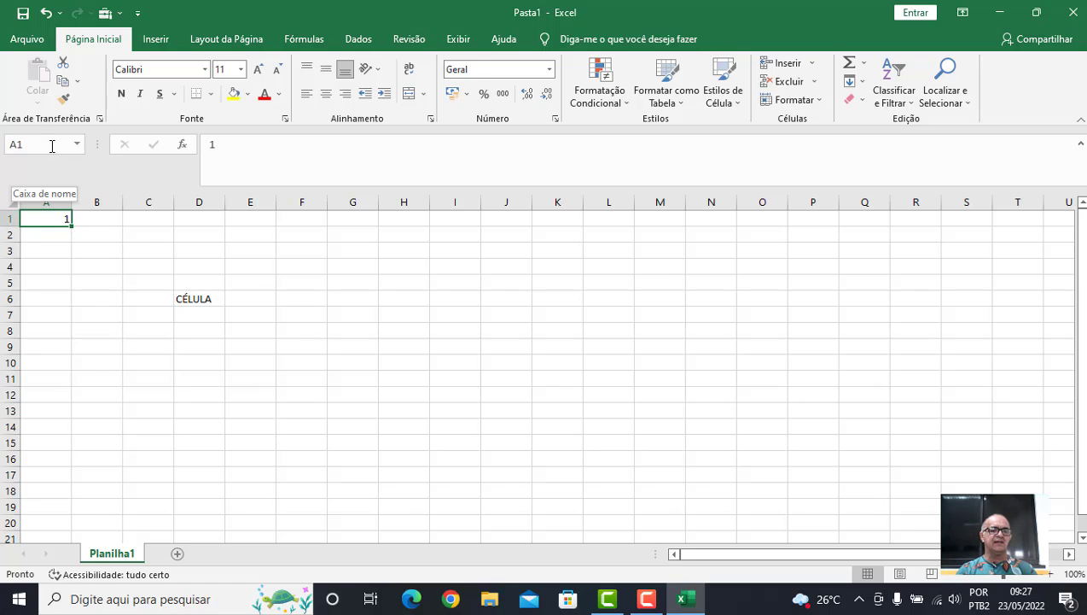
- Select the single cells B3 and B9 in turn, followed by the ranges B9:B11 and B9:F17
click(103, 252)
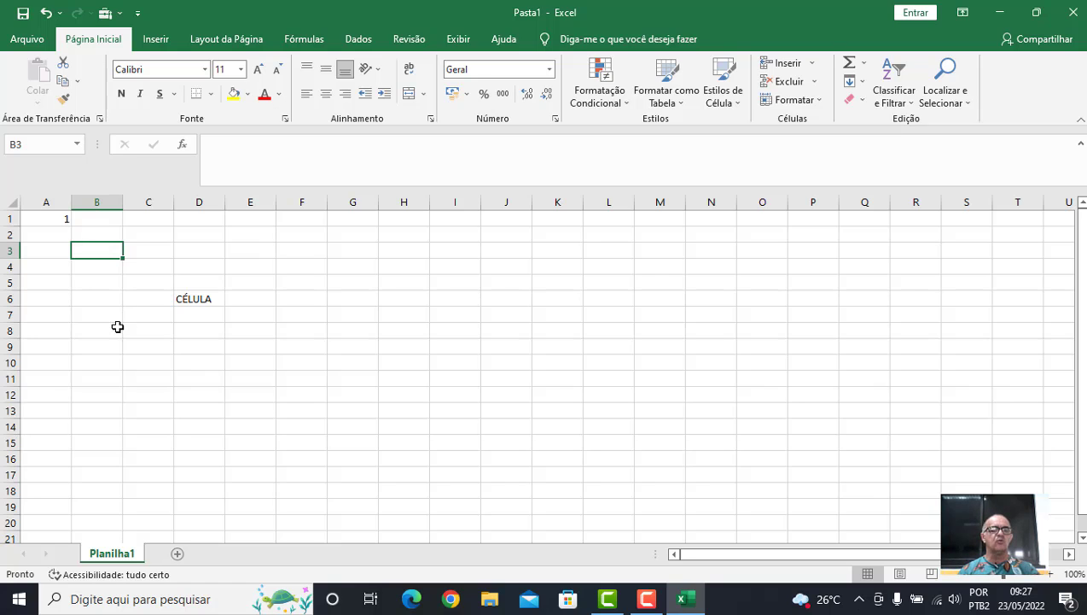
click(94, 343)
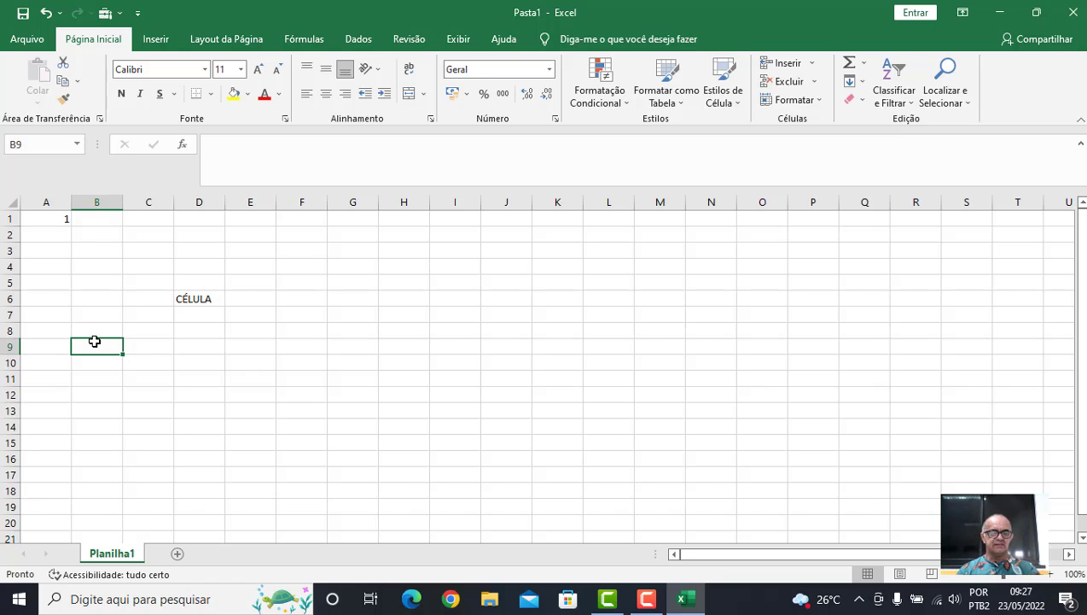
drag(94, 343, 100, 380)
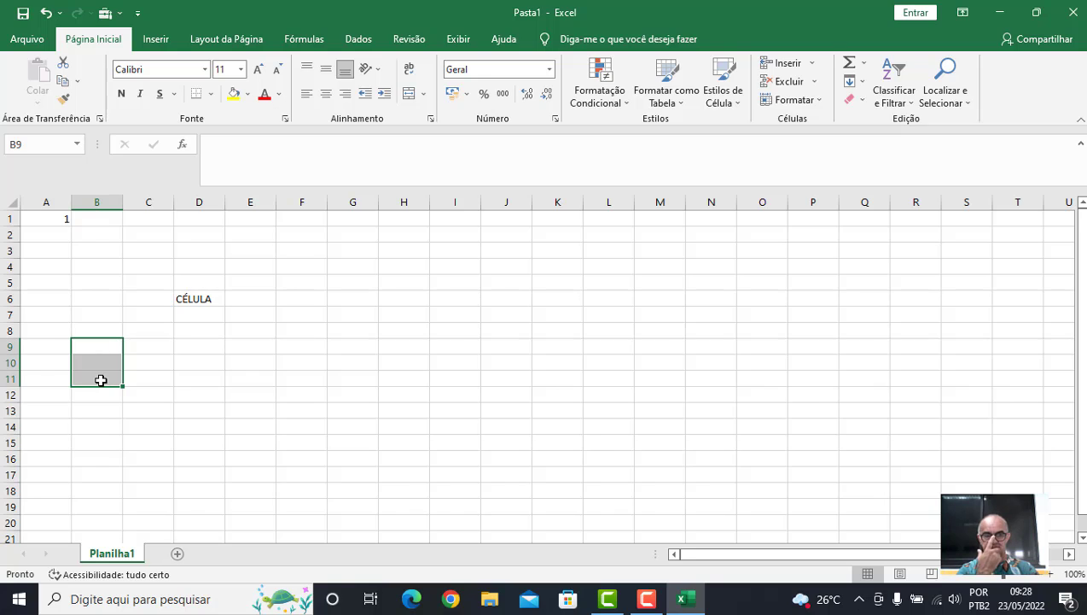
drag(104, 346, 296, 472)
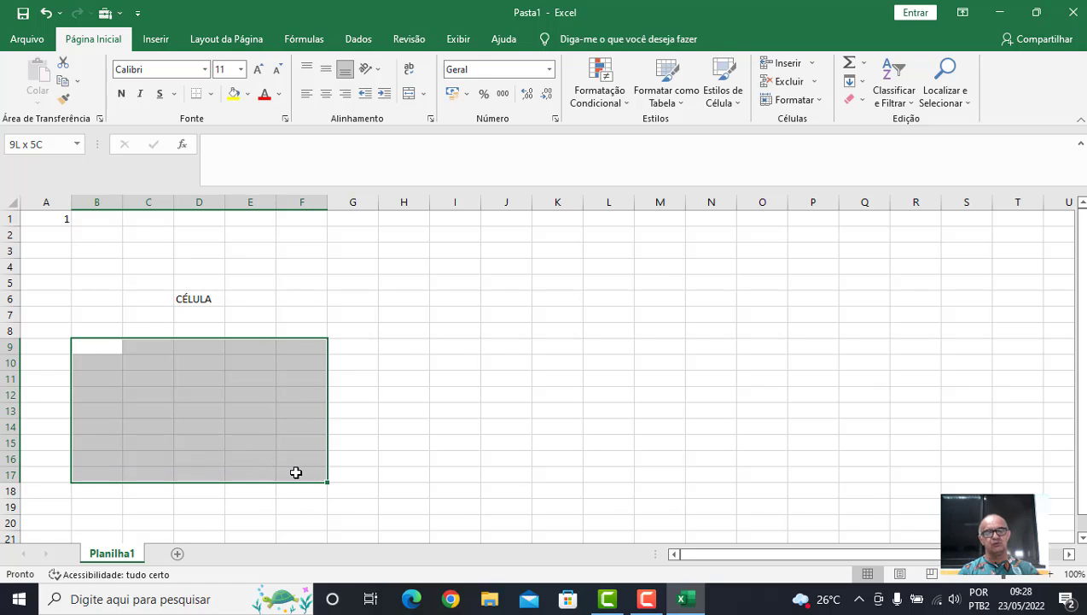
drag(296, 473, 296, 472)
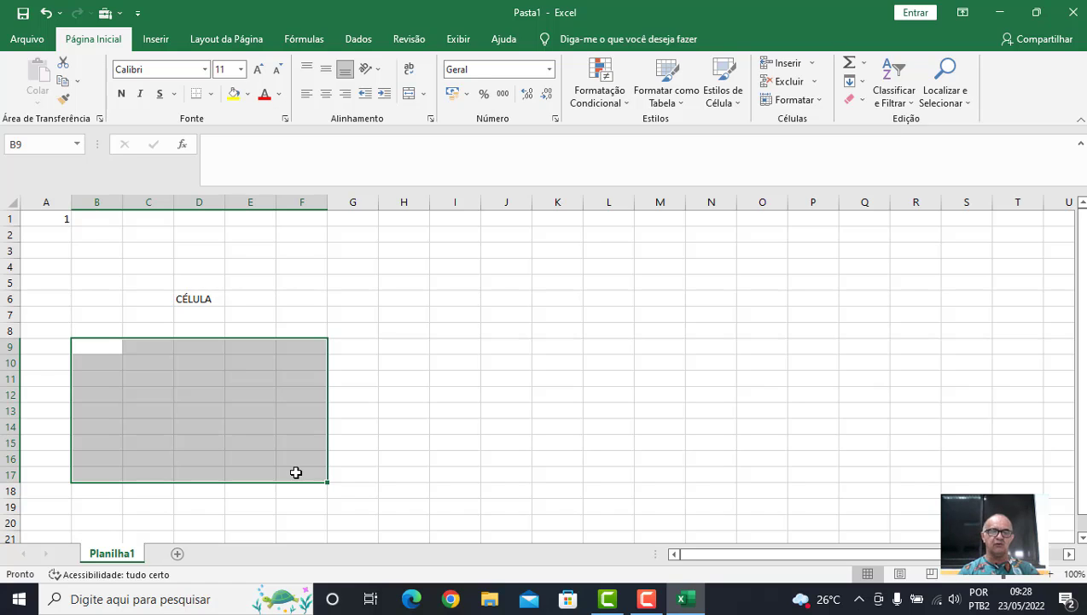
- Select the non-adjacent ranges G9:G13, I9:I13 and K9:K13 together, and return the selection to cell A1
click(363, 347)
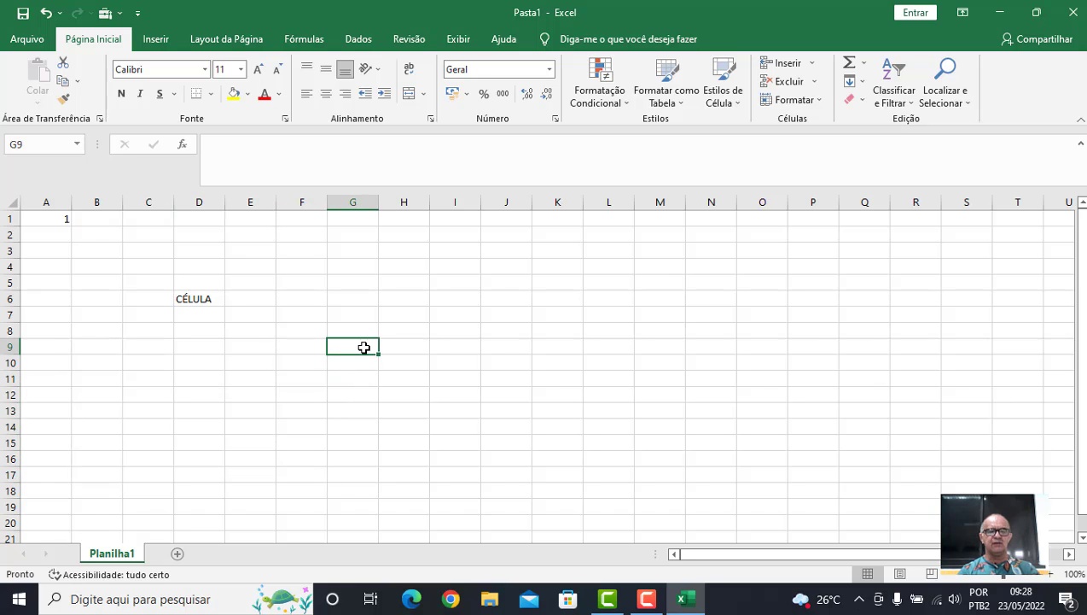
drag(364, 347, 368, 412)
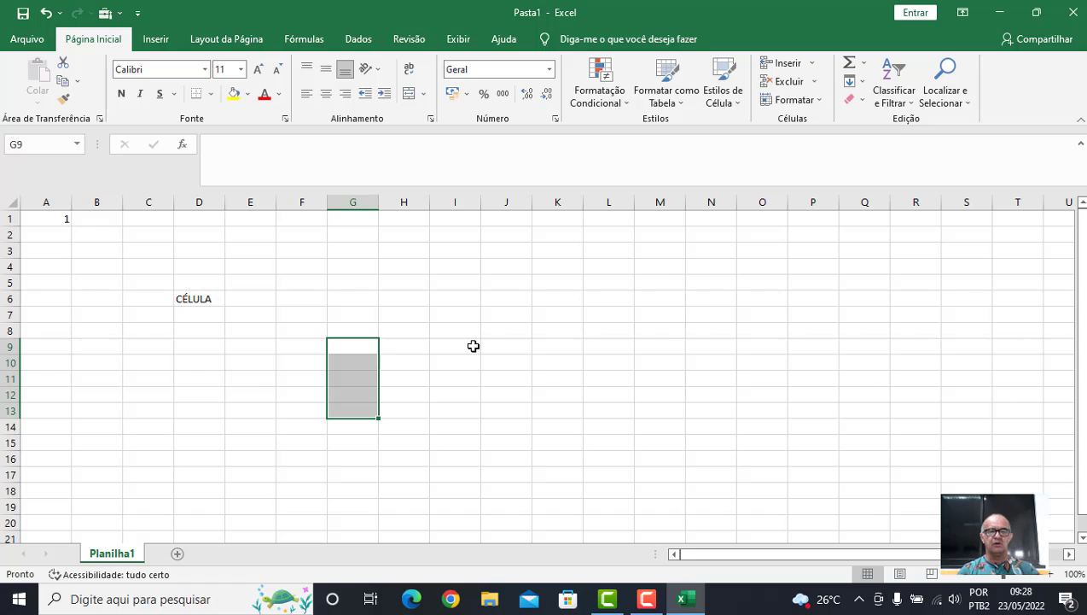
drag(472, 345, 469, 407)
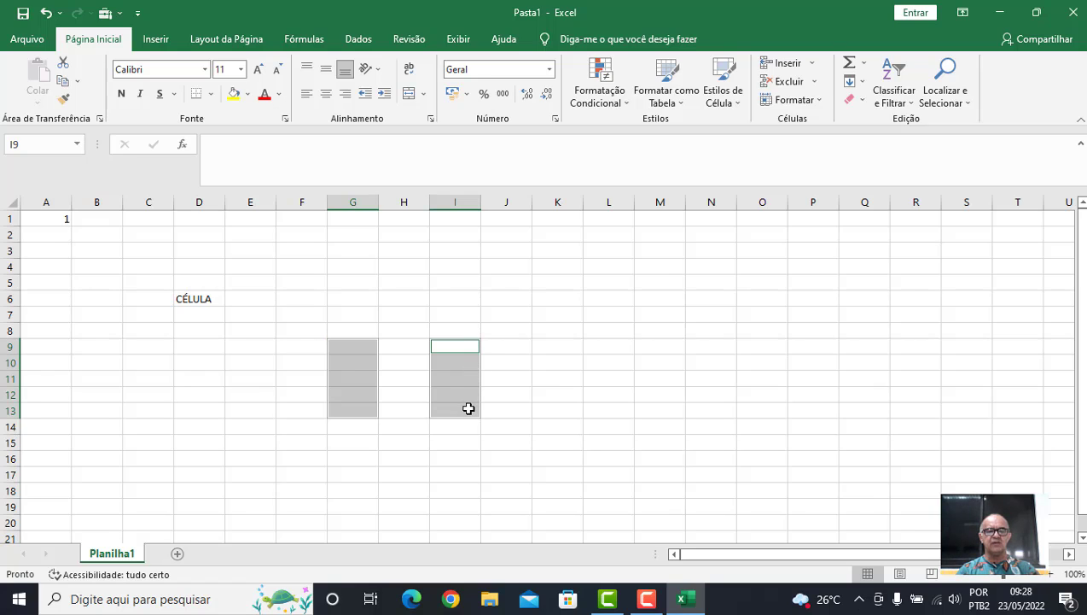
drag(559, 352, 565, 407)
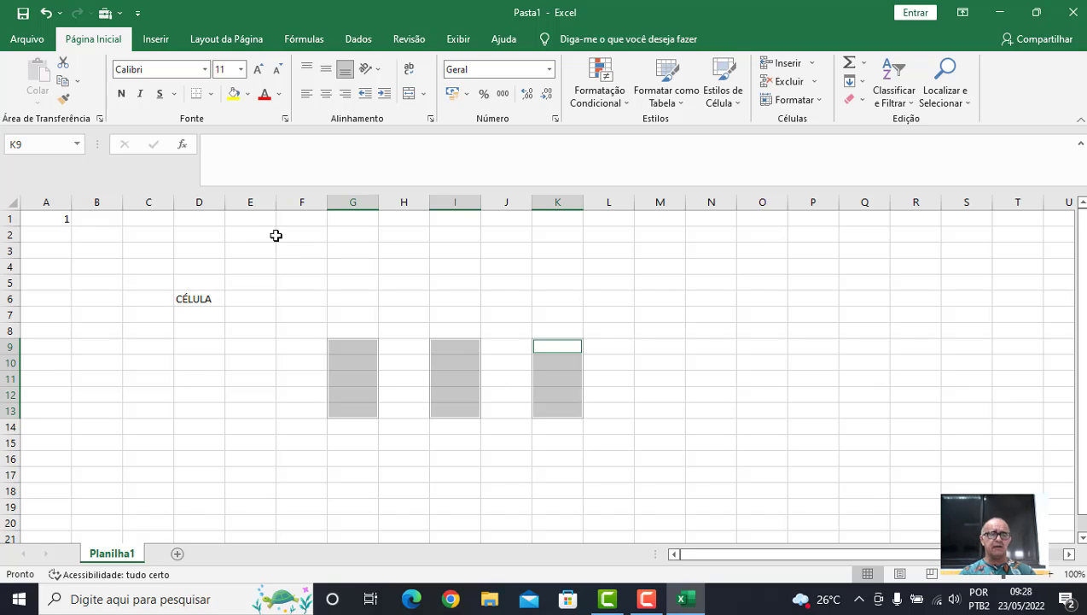
click(61, 221)
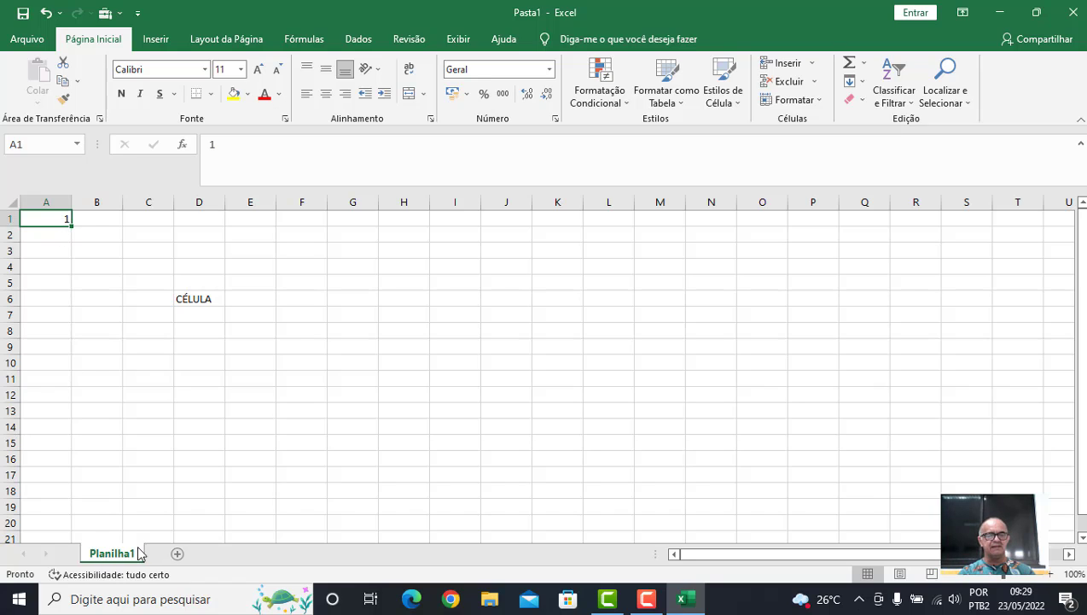
- Add a second worksheet to the workbook and switch between it and Planilha1
click(178, 553)
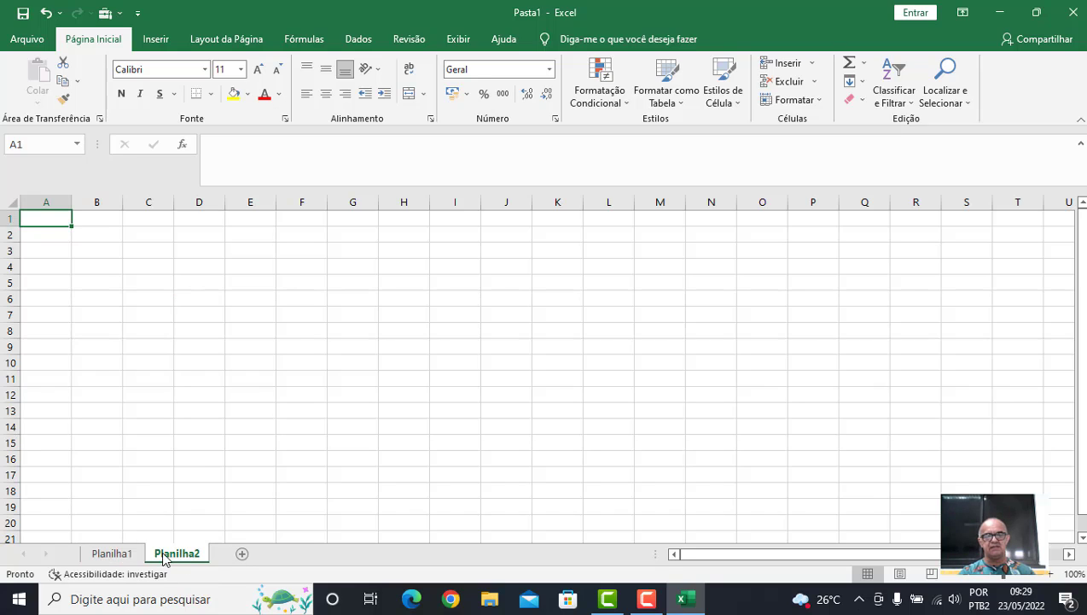
click(108, 555)
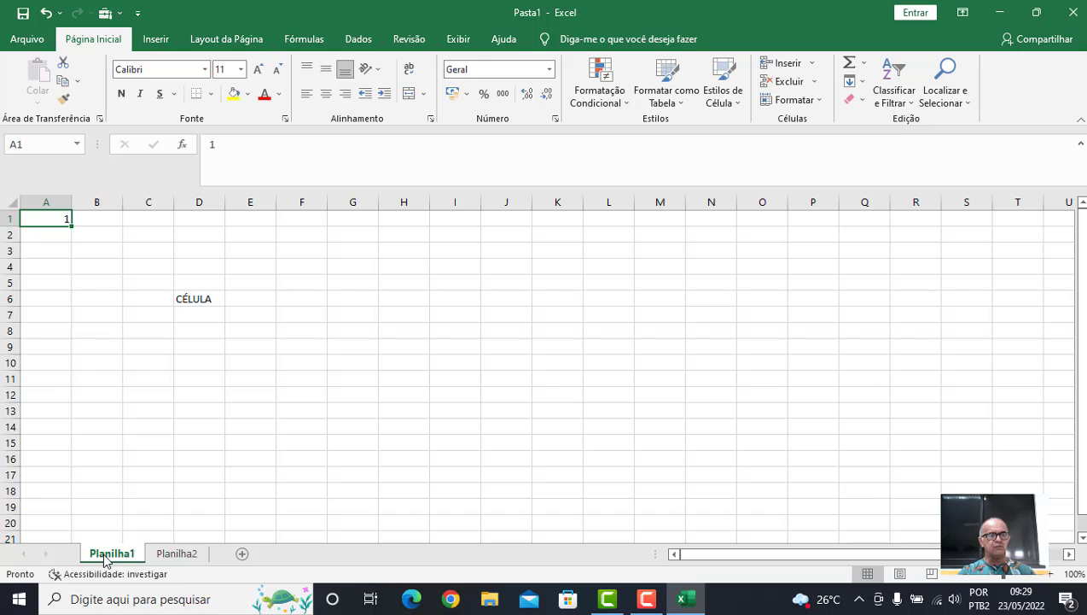
click(173, 554)
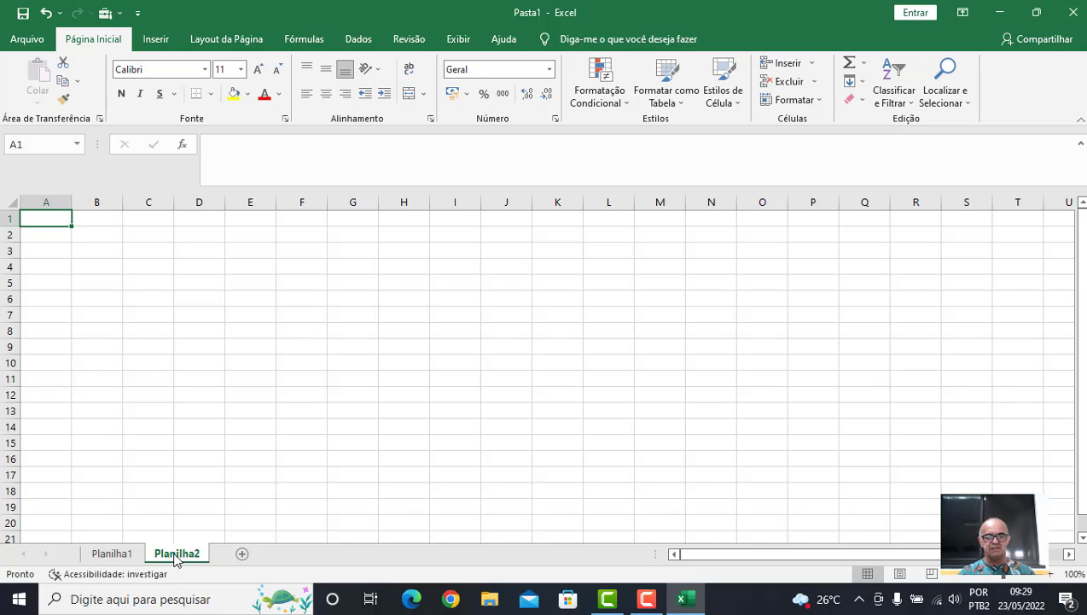
- Rename the worksheet Planilha1 as EXERCÍCIO 1
double_click(125, 553)
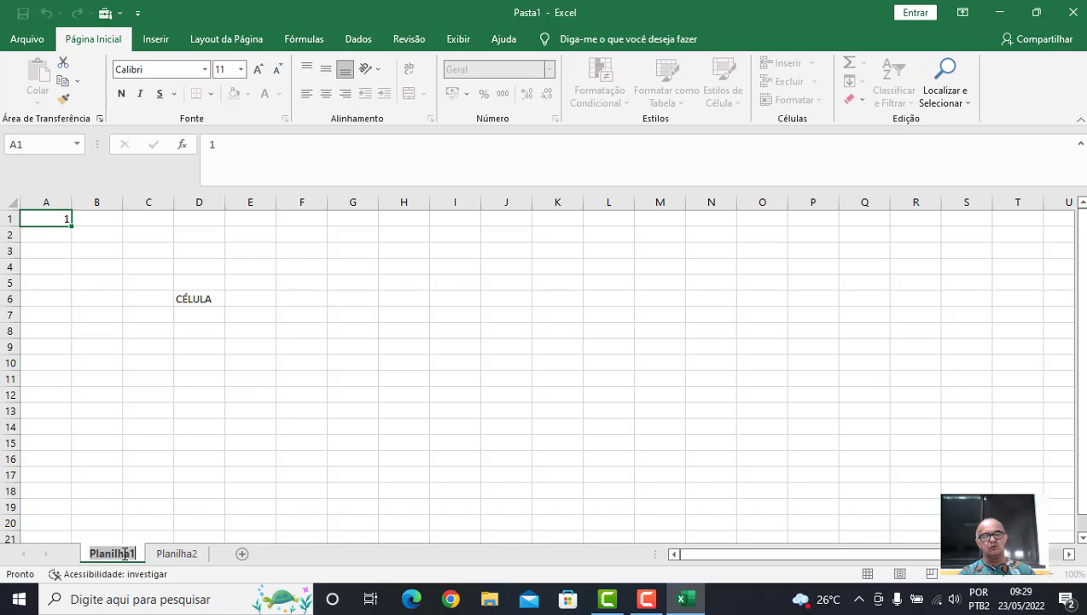
text(EXE)
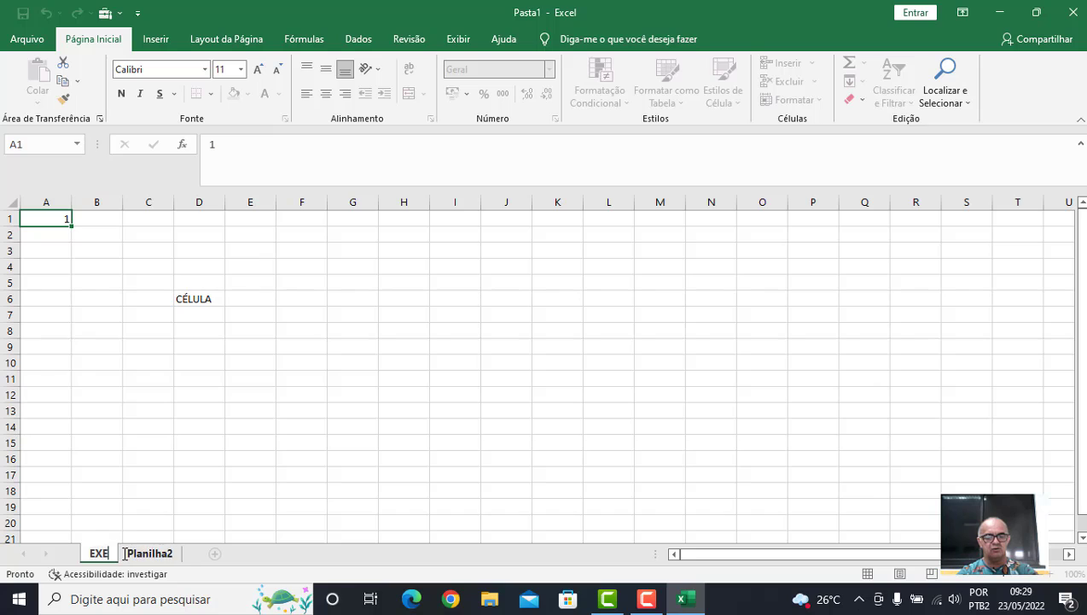
text(RCÍCIO 1)
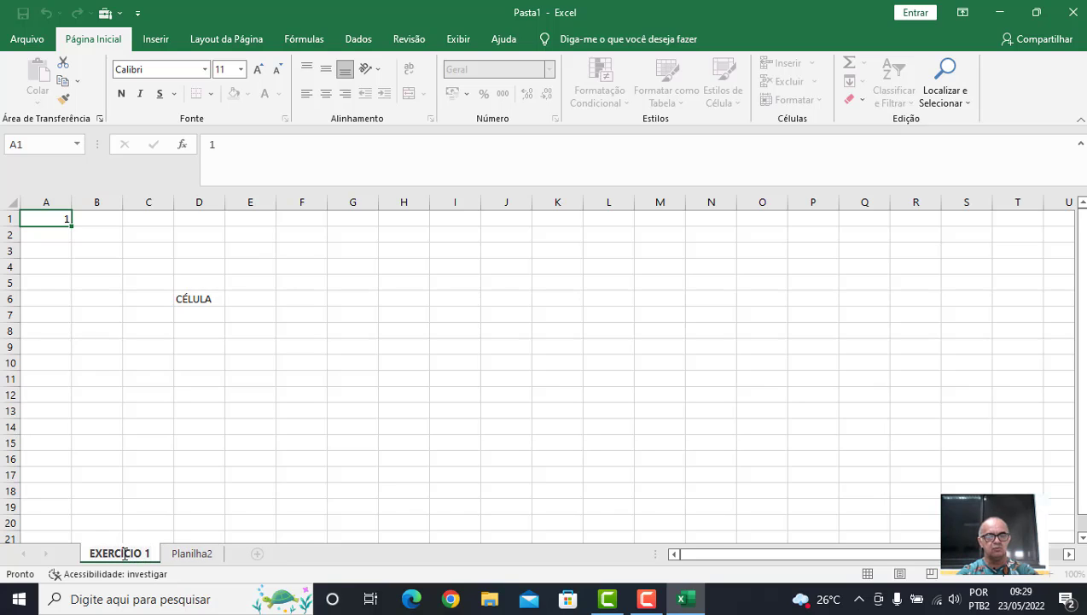
key(Return)
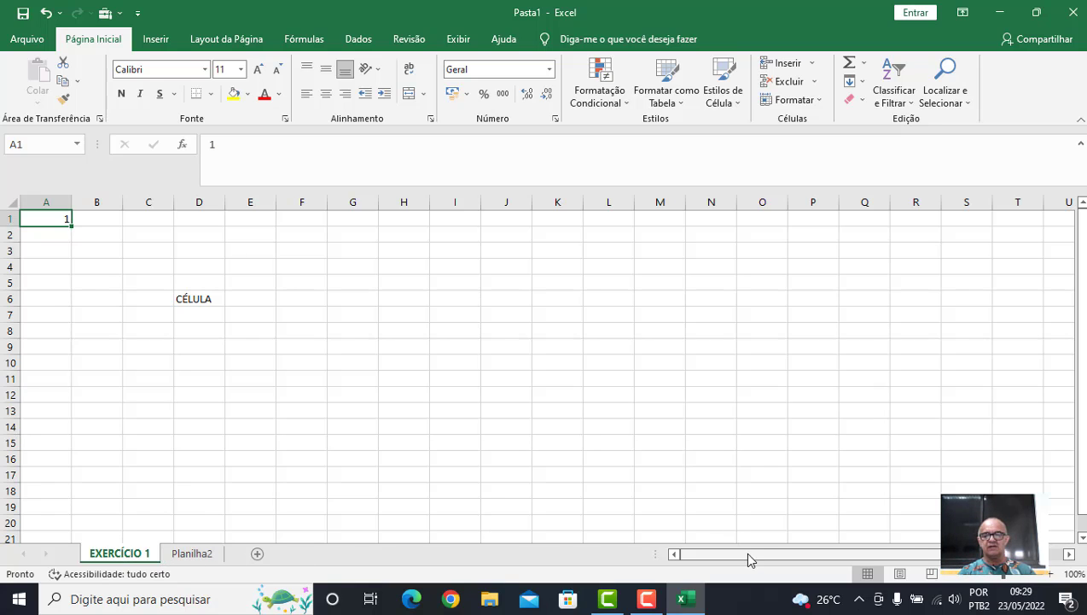
drag(744, 553, 1084, 474)
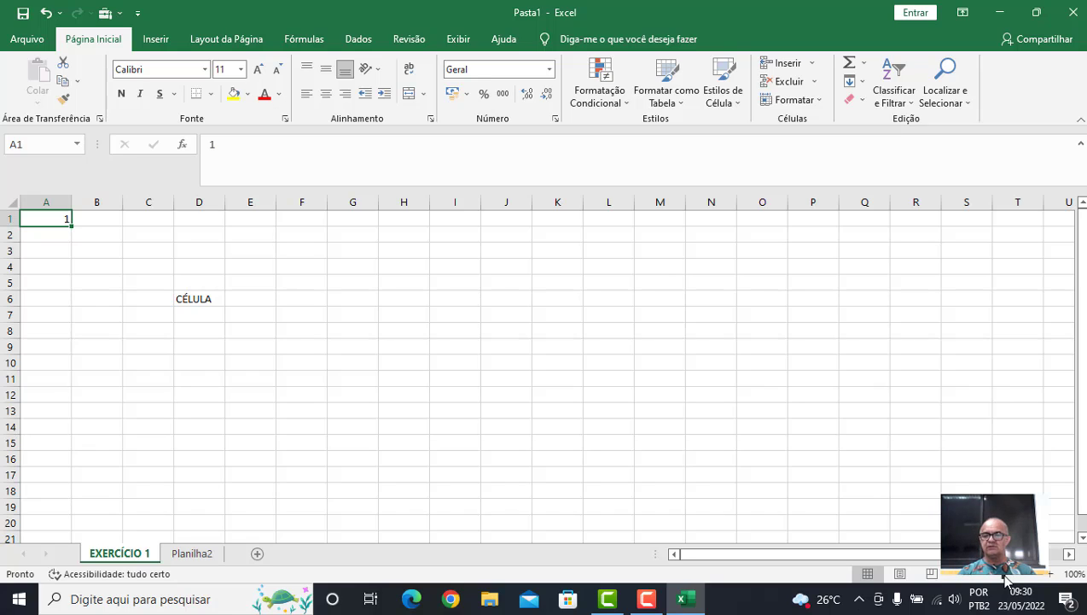
drag(1007, 580, 1008, 583)
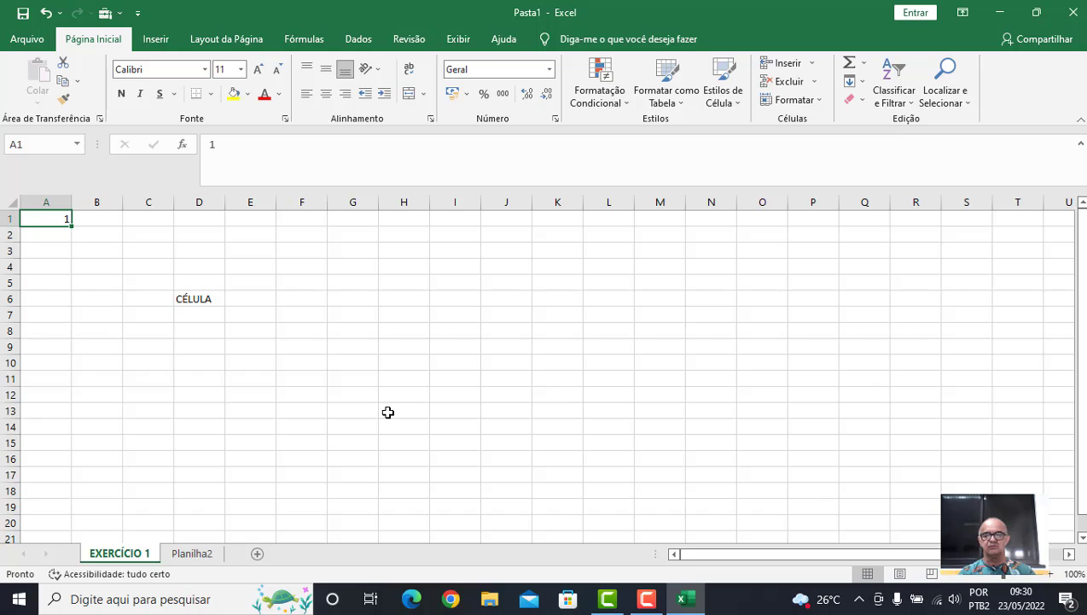
- Look through the Insert Function list and the SOMA function's arguments for cell A2, leaving without inserting a formula
click(42, 241)
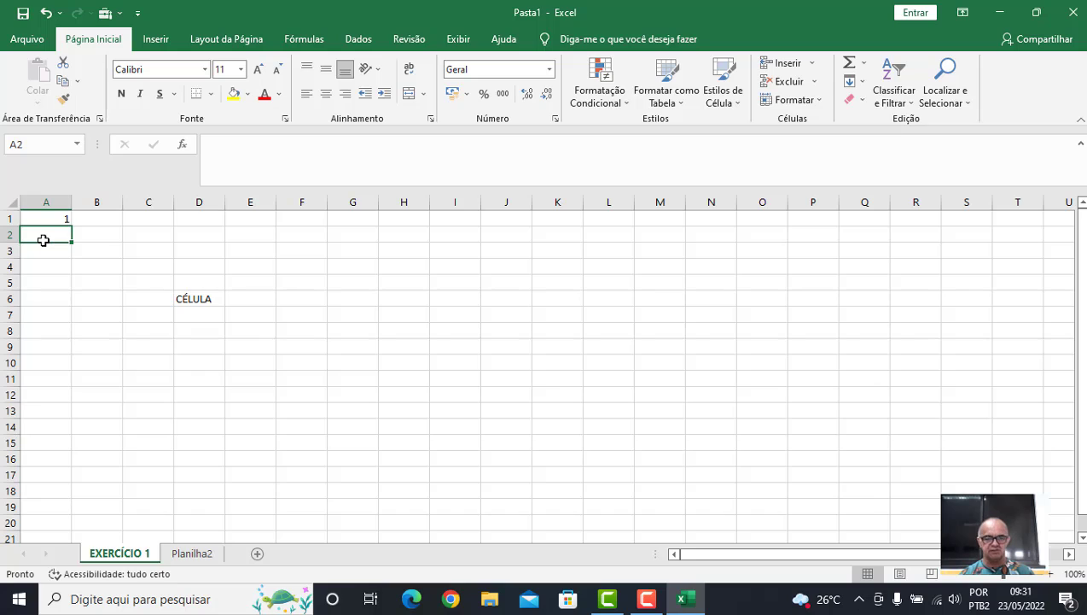
click(186, 146)
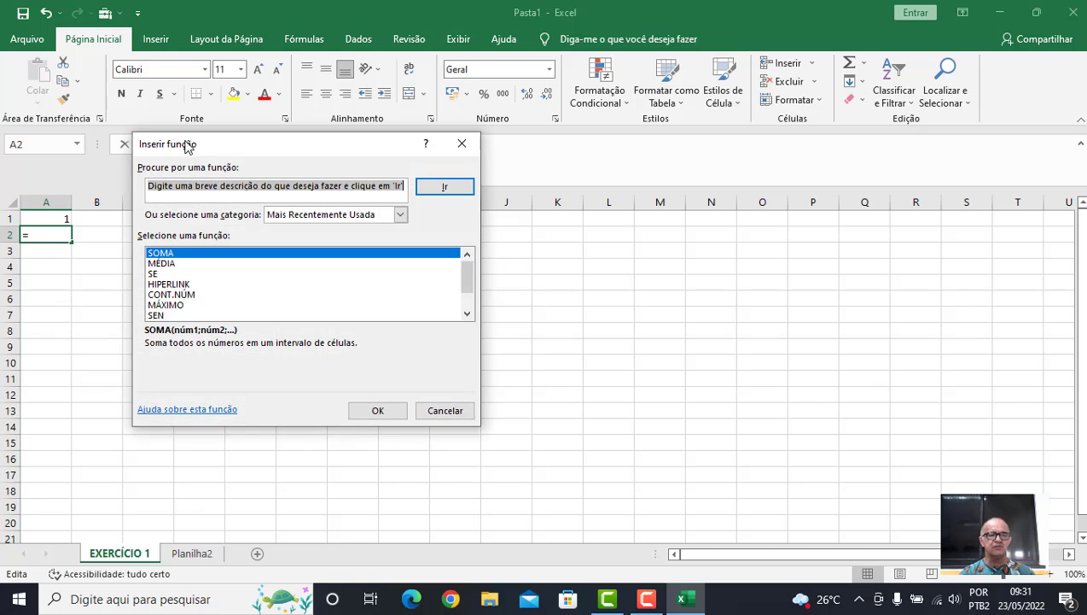
drag(261, 152, 233, 230)
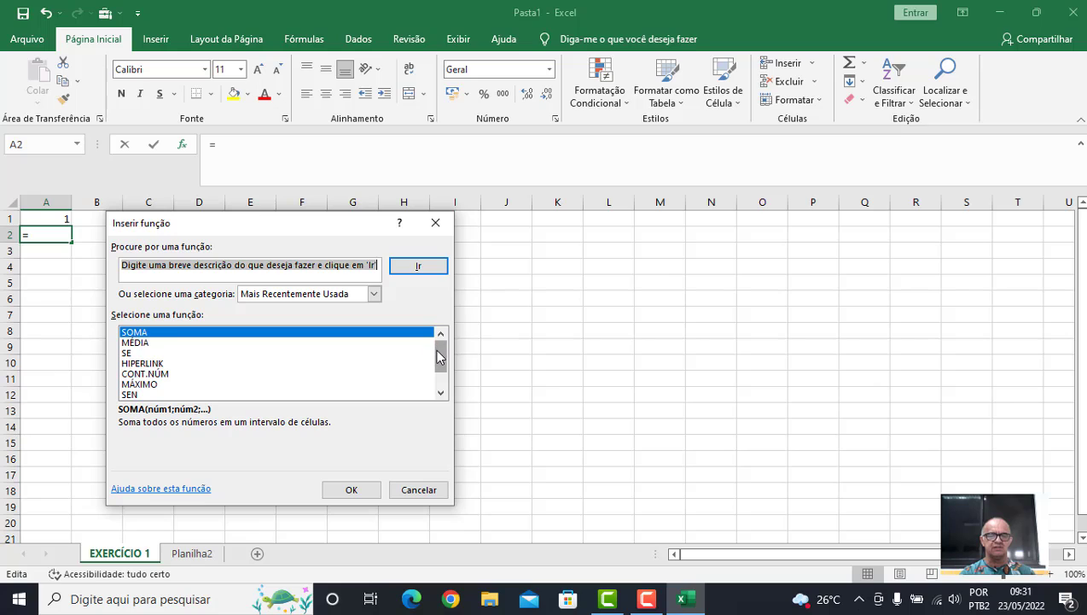
mouse_move(439, 356)
mouse_down()
mouse_move(441, 382)
mouse_move(440, 347)
mouse_up()
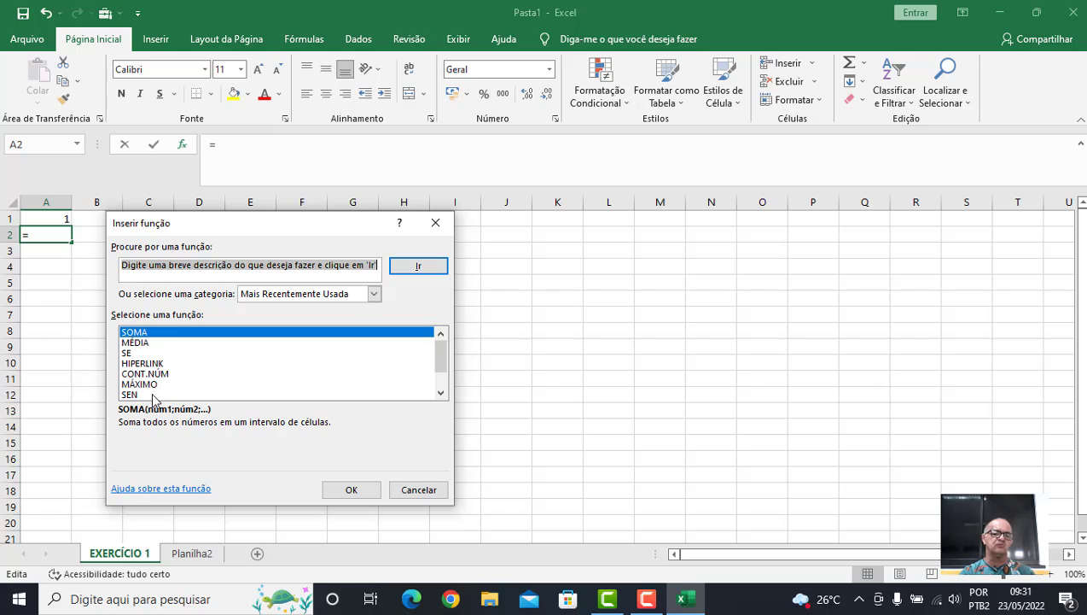
click(342, 489)
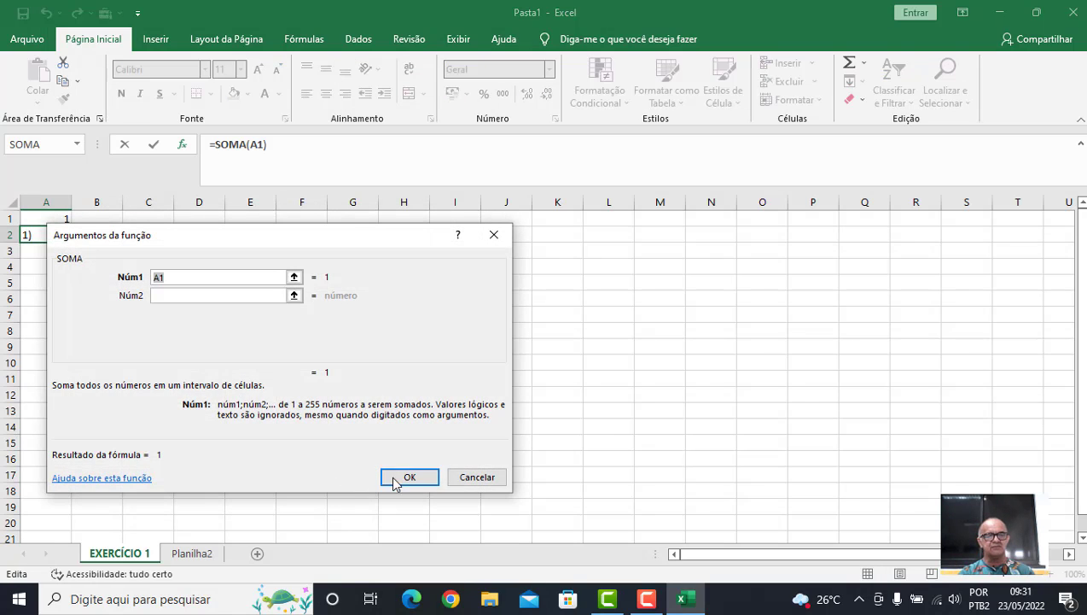
click(498, 479)
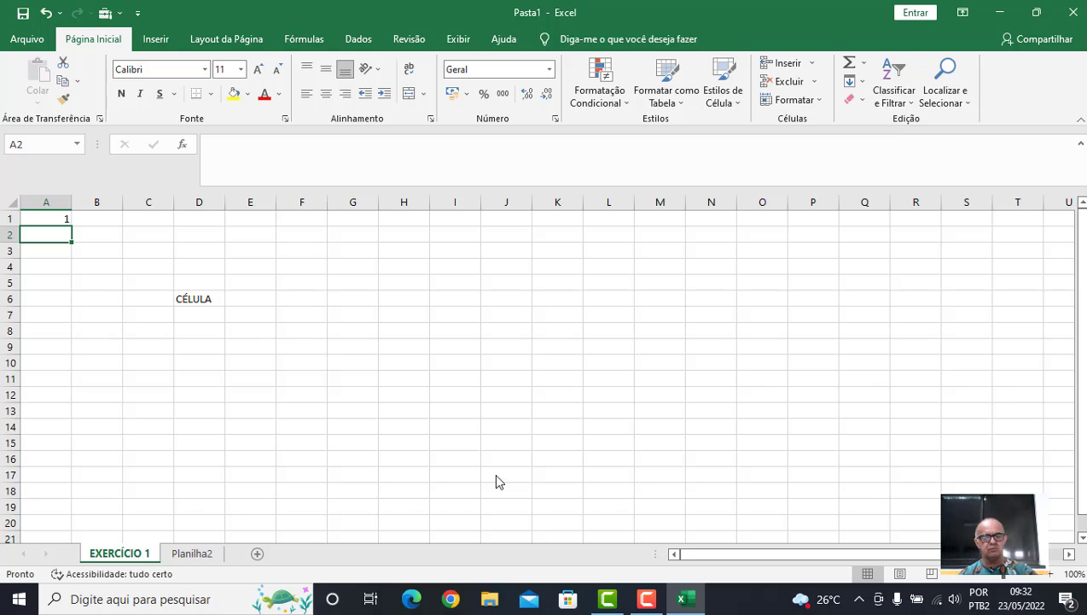
- Enter 4 in cell A2 and fill cell A3 with the standard orange colour
text(4)
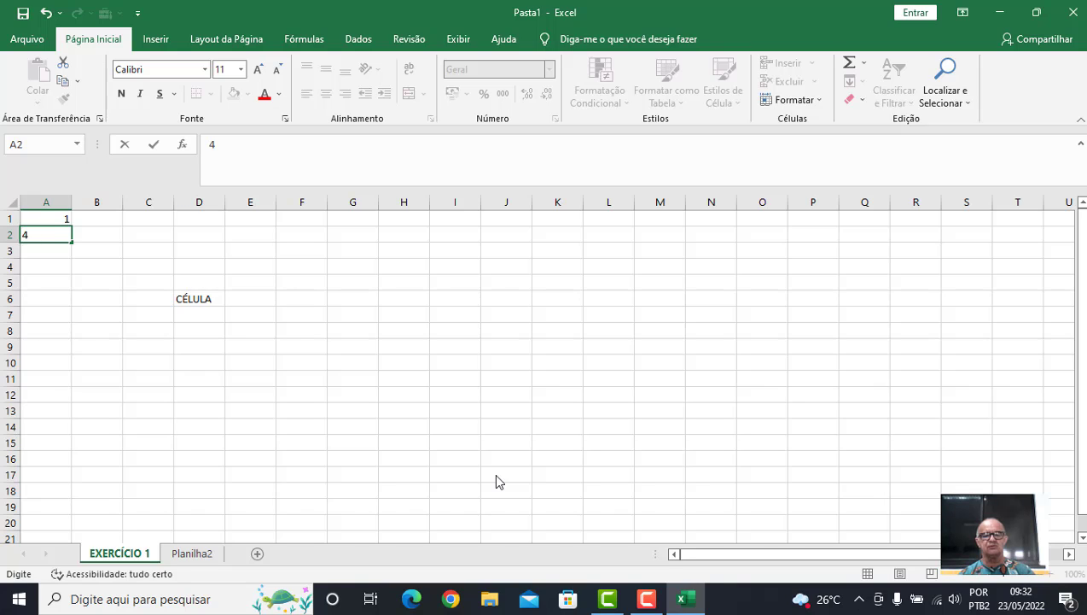
key(Return)
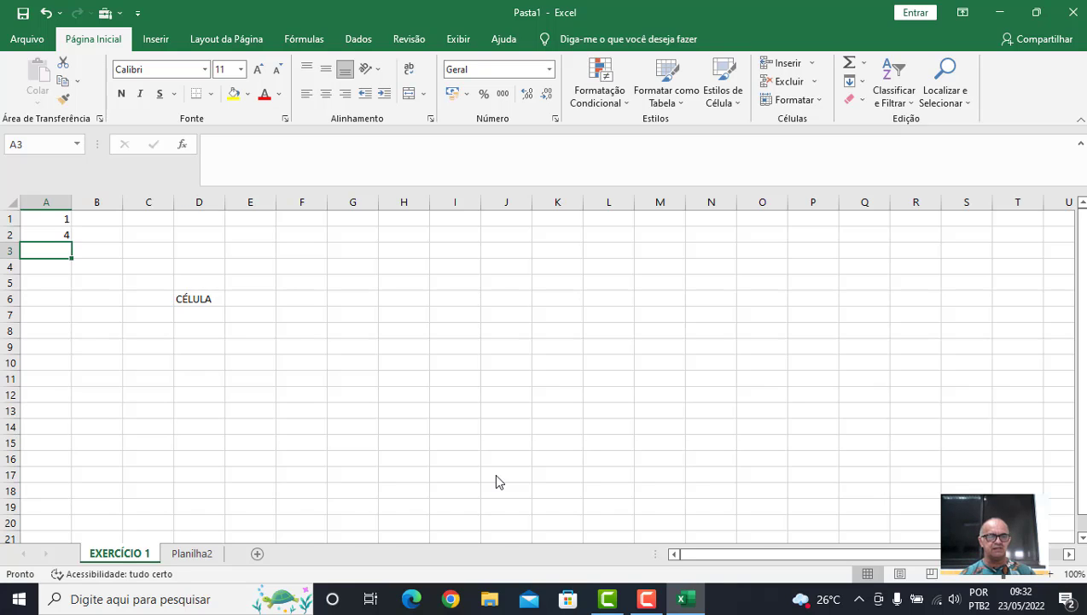
click(248, 94)
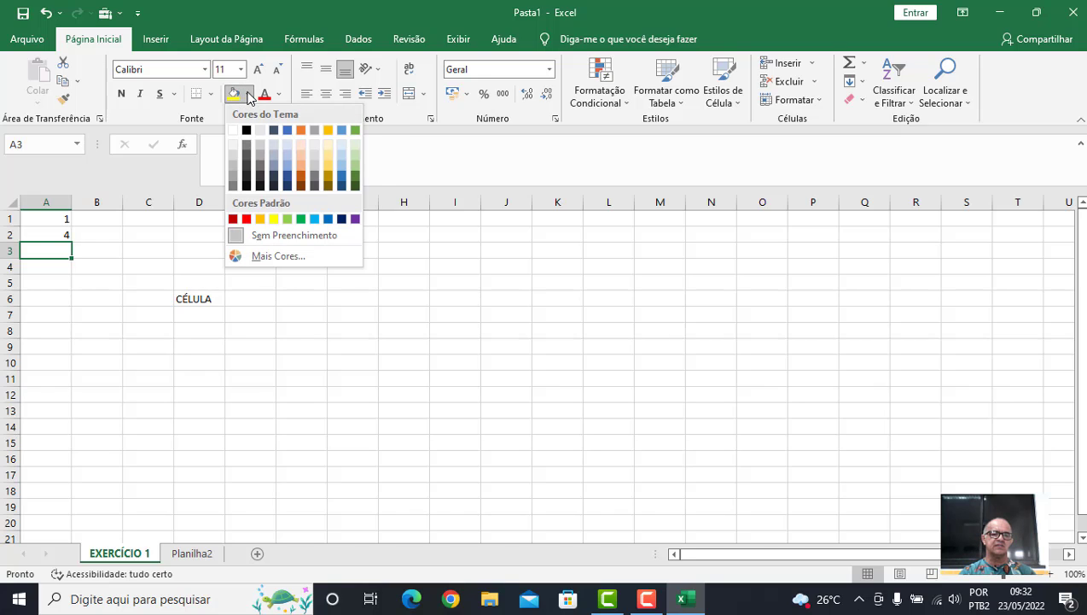
click(259, 220)
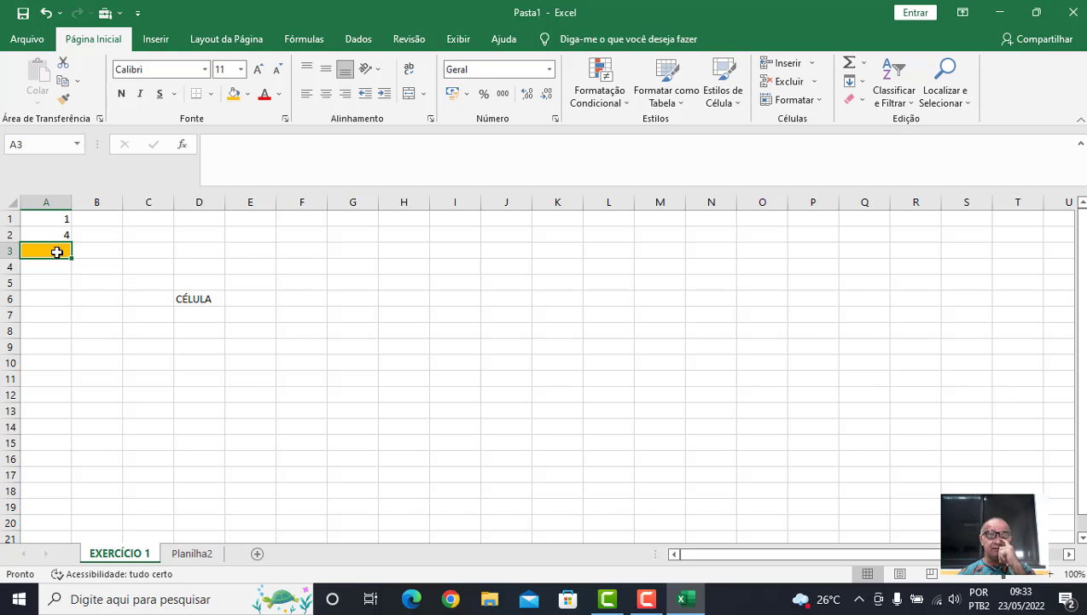
- Enter the addition formula =A1+A2 in the orange cell A3
text(=)
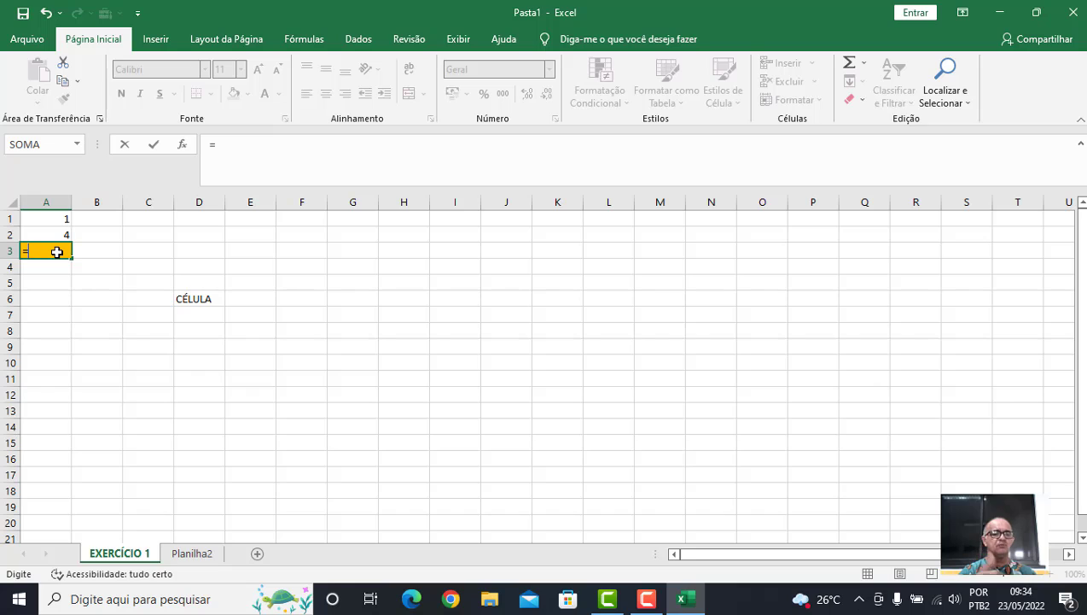
text(A1)
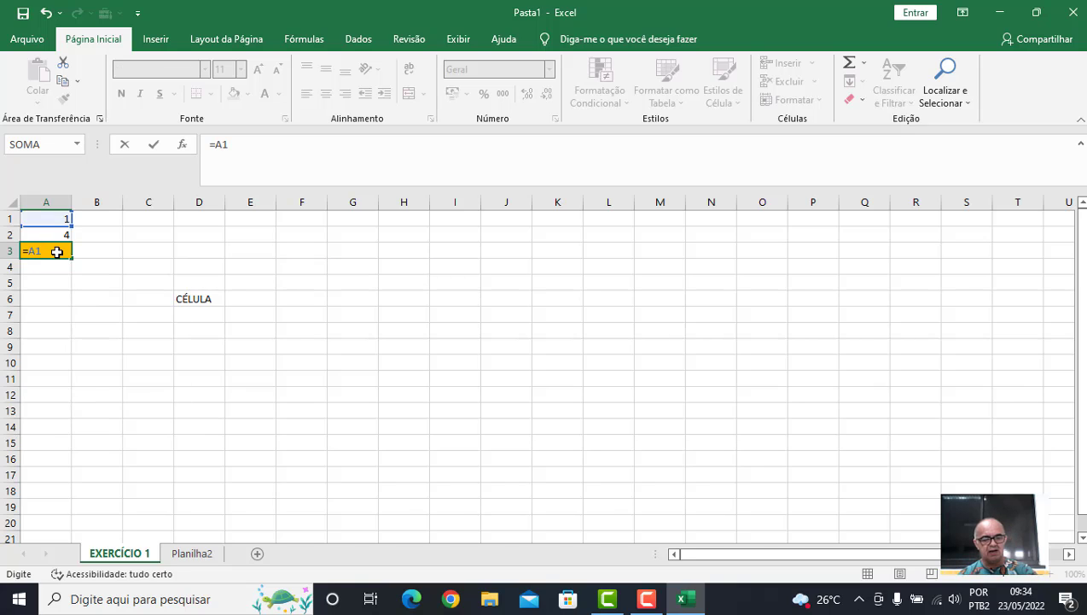
text(+)
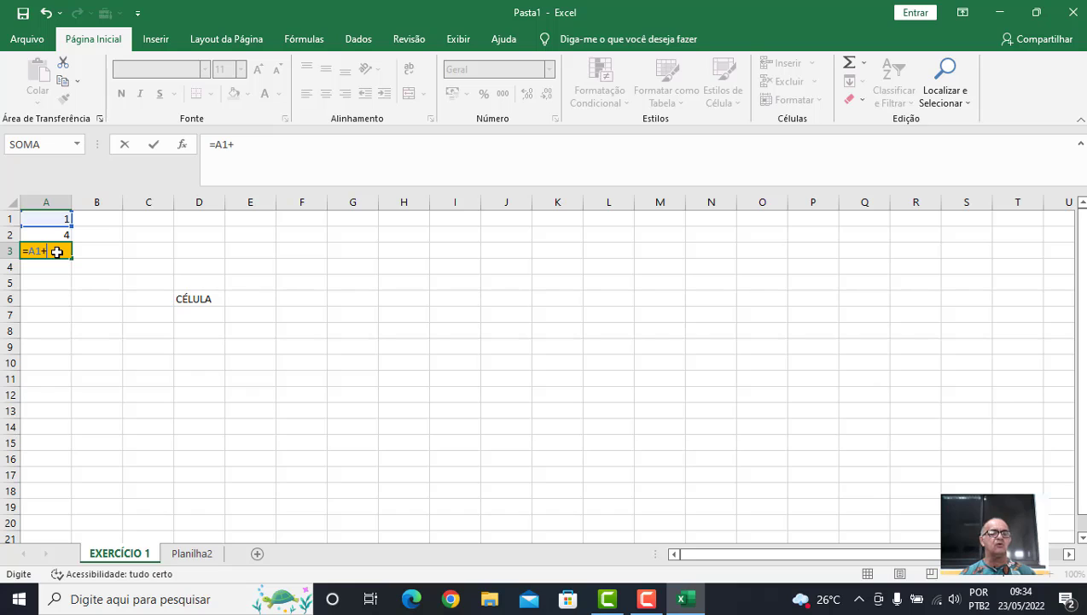
text(A2)
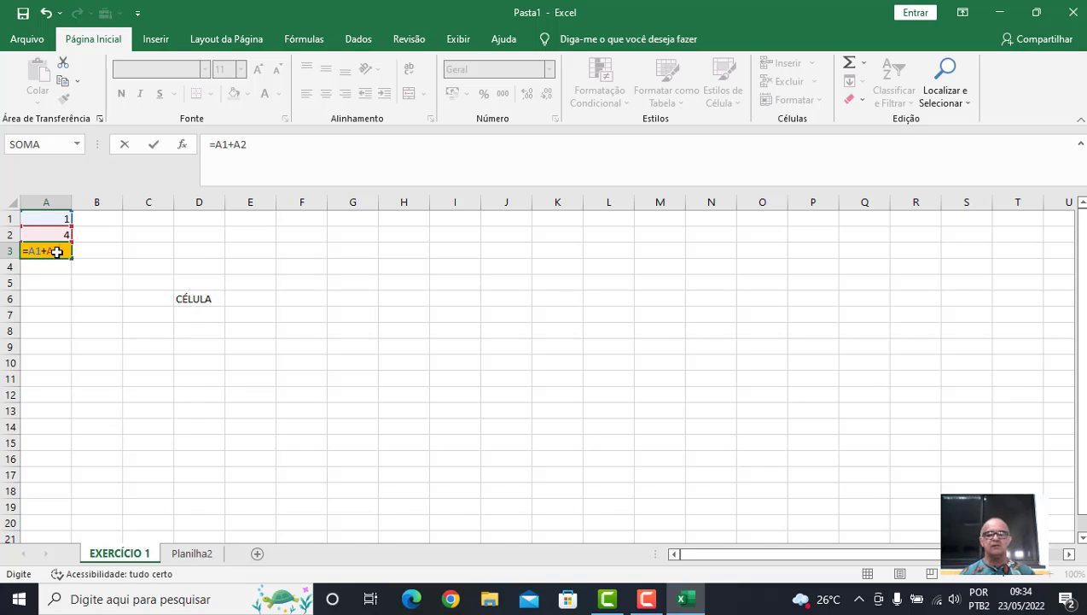
key(Return)
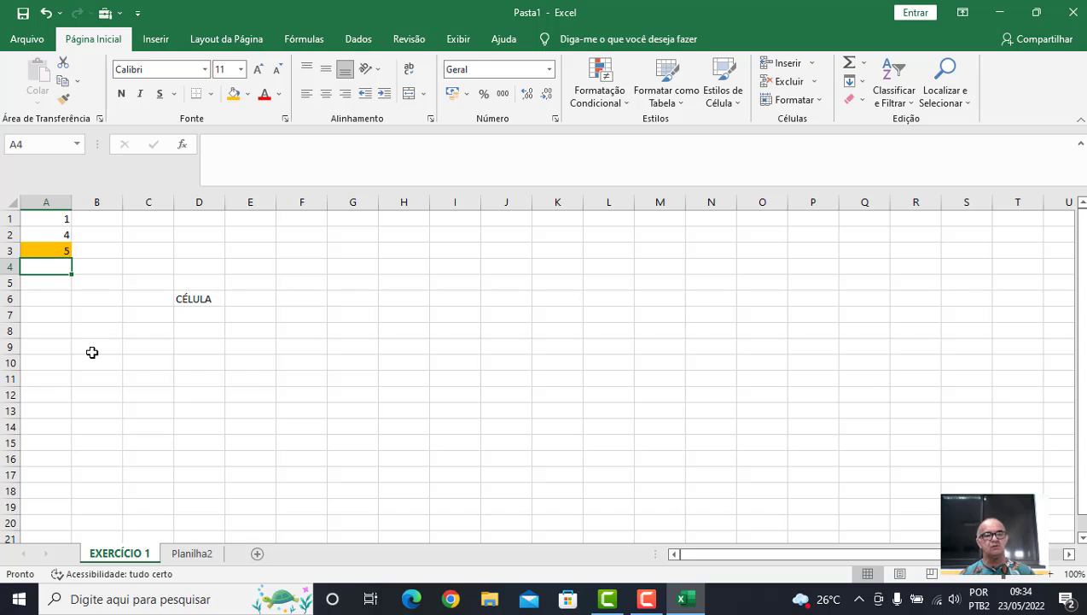
- Replace the number in cell A1 with 8 to test the sum formula
key(Up)
key(Up)
key(Up)
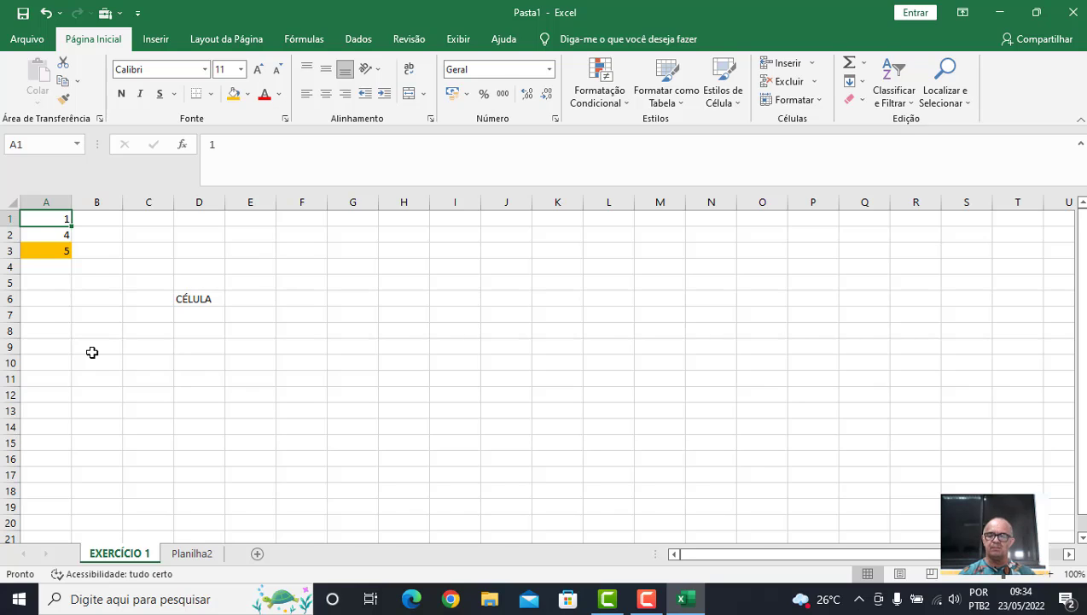
text(8)
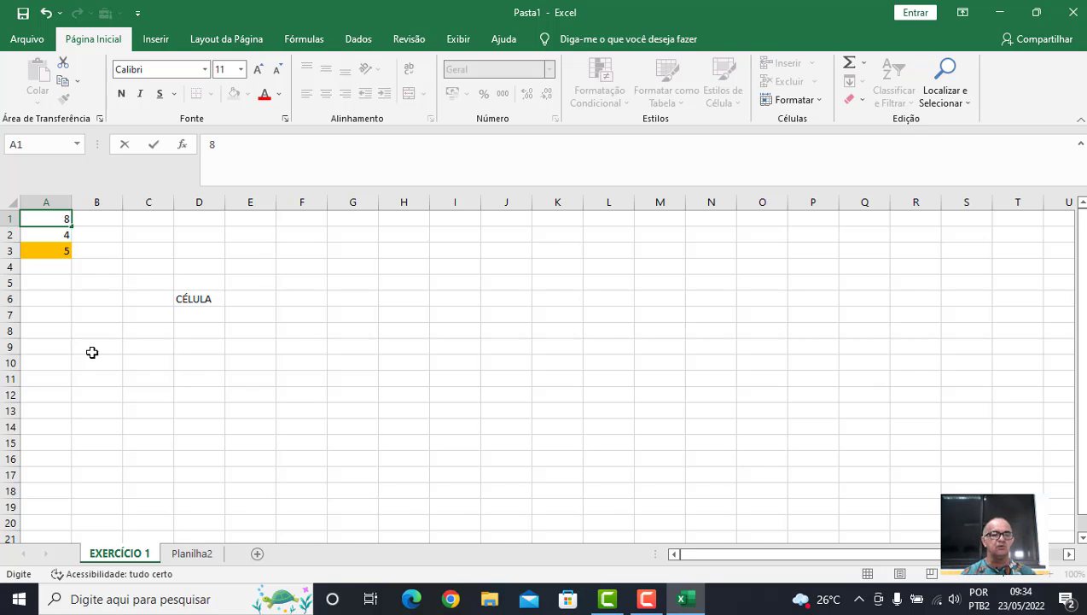
key(Return)
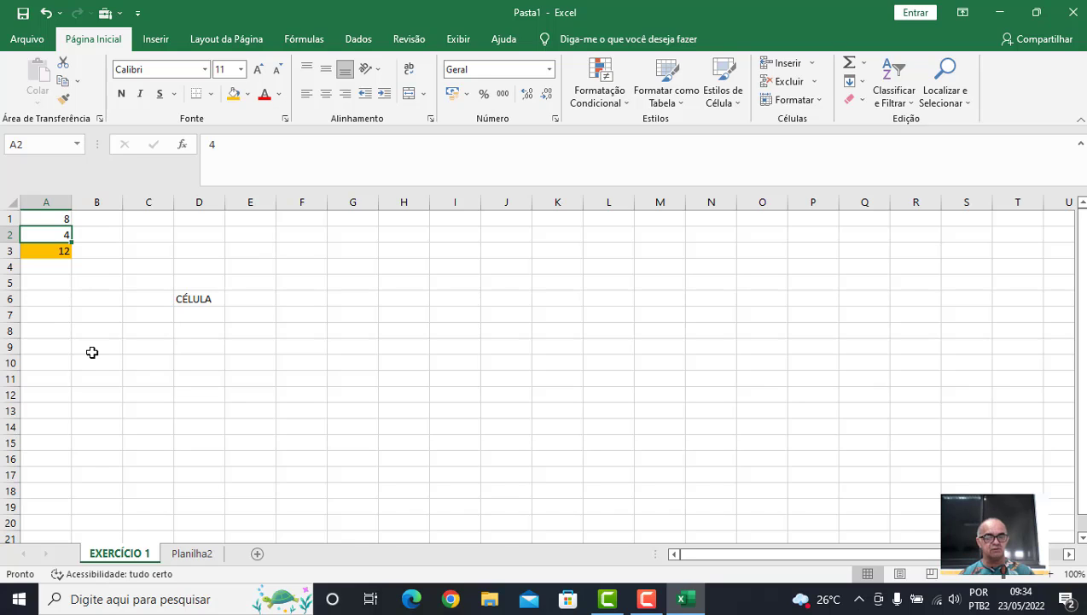
- Enter 5 in cell B1, beside the first number of column A
key(Right)
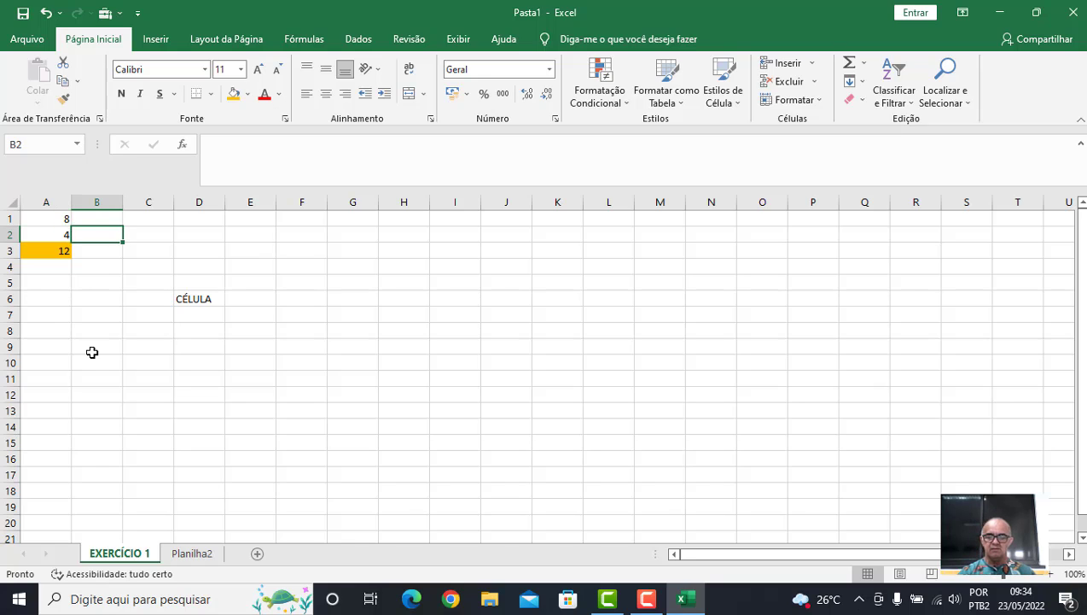
key(Right)
key(Up)
key(Left)
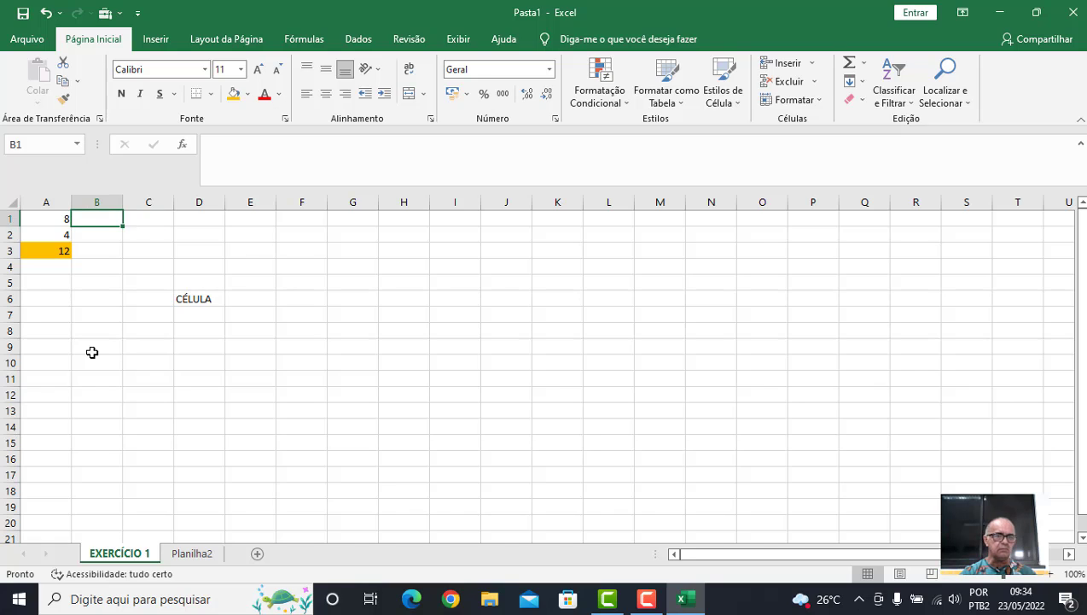
text(5)
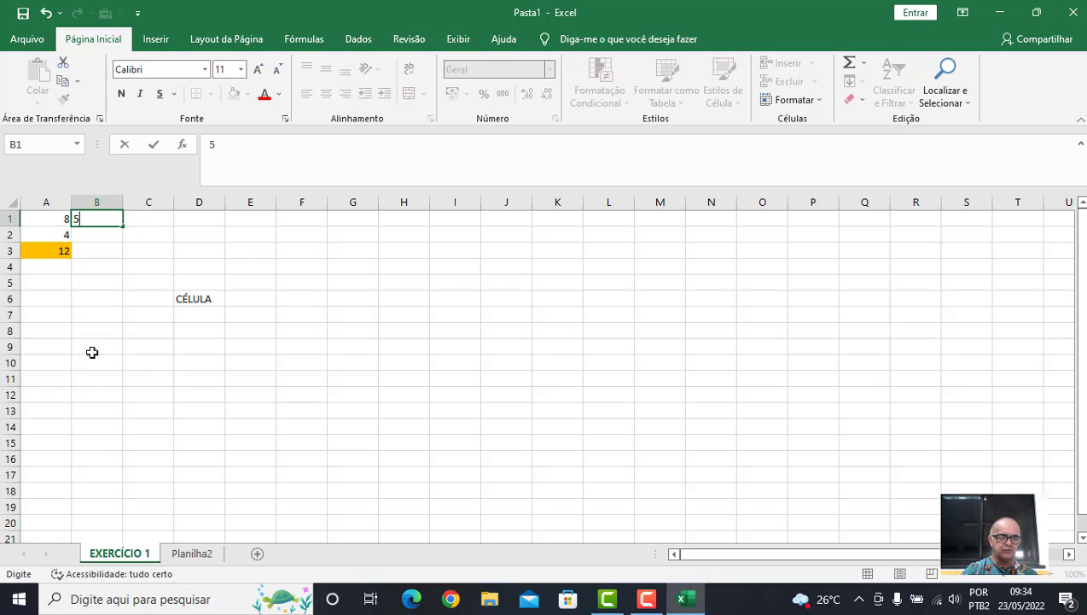
key(Return)
- Fill cell C1 with the same orange colour as cell A3
key(Up)
key(Right)
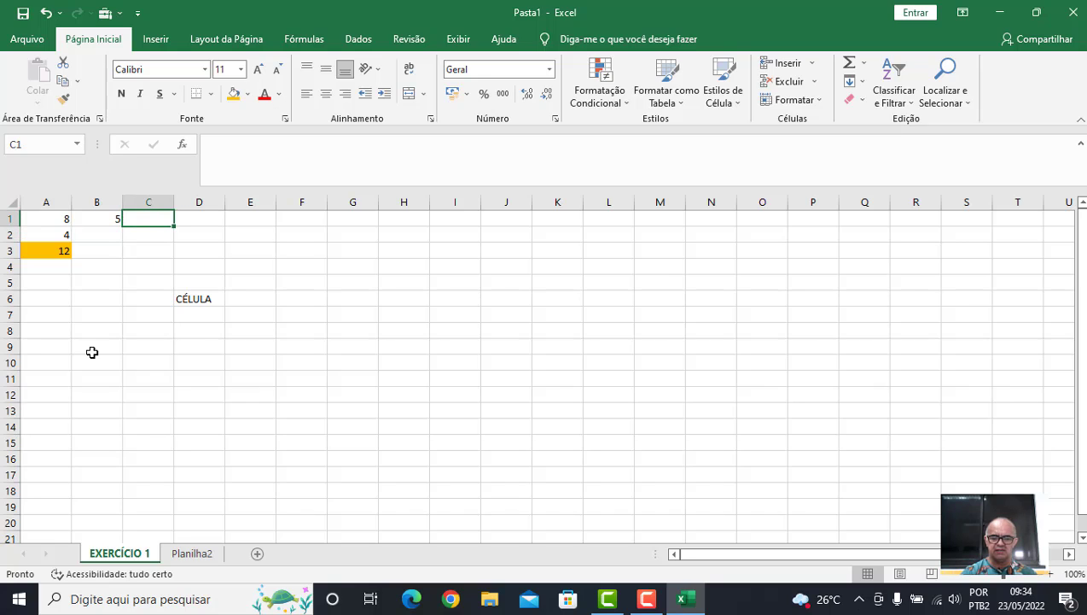
click(231, 95)
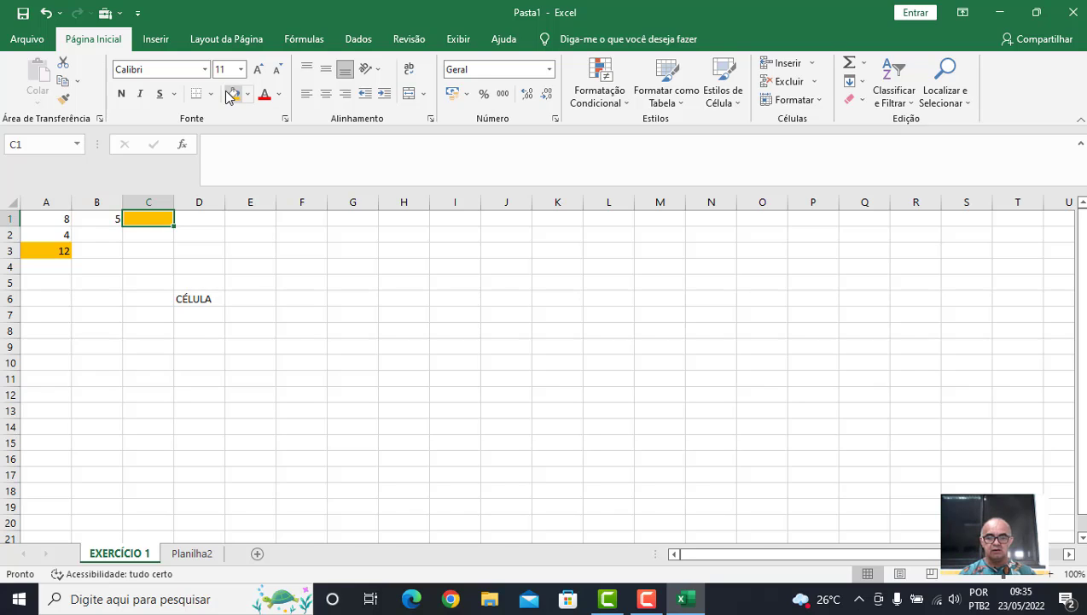
- Enter the subtraction formula =A1-B1 in cell C1
text(=)
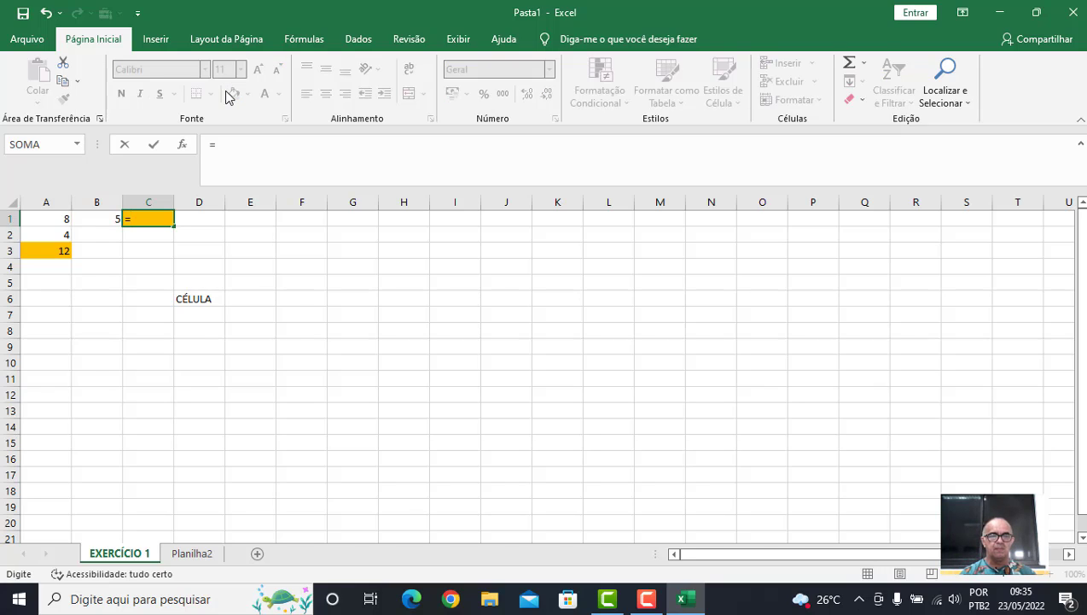
text(A8)
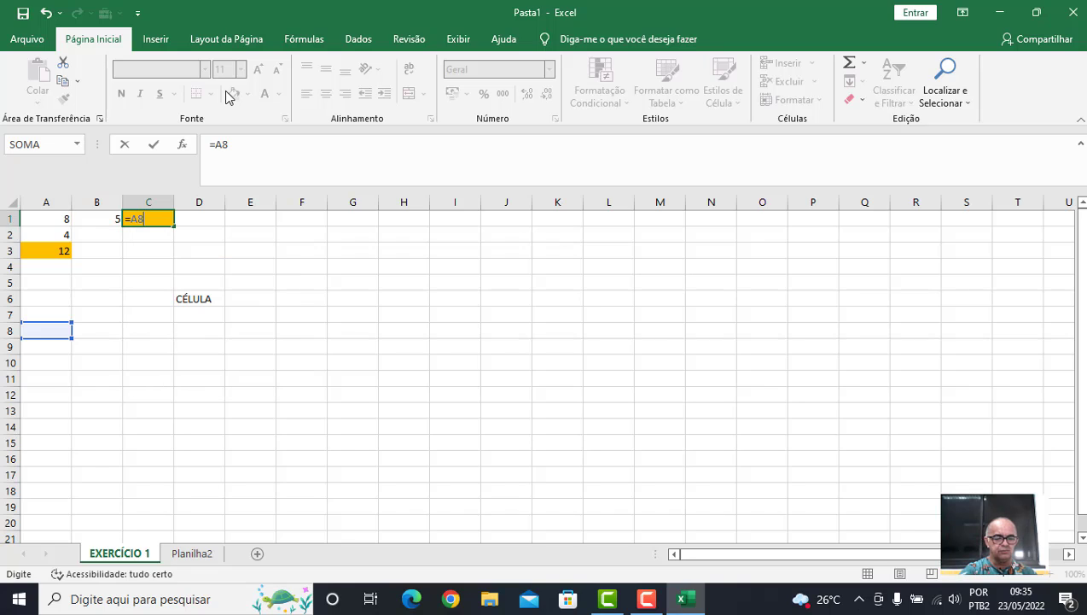
text(-)
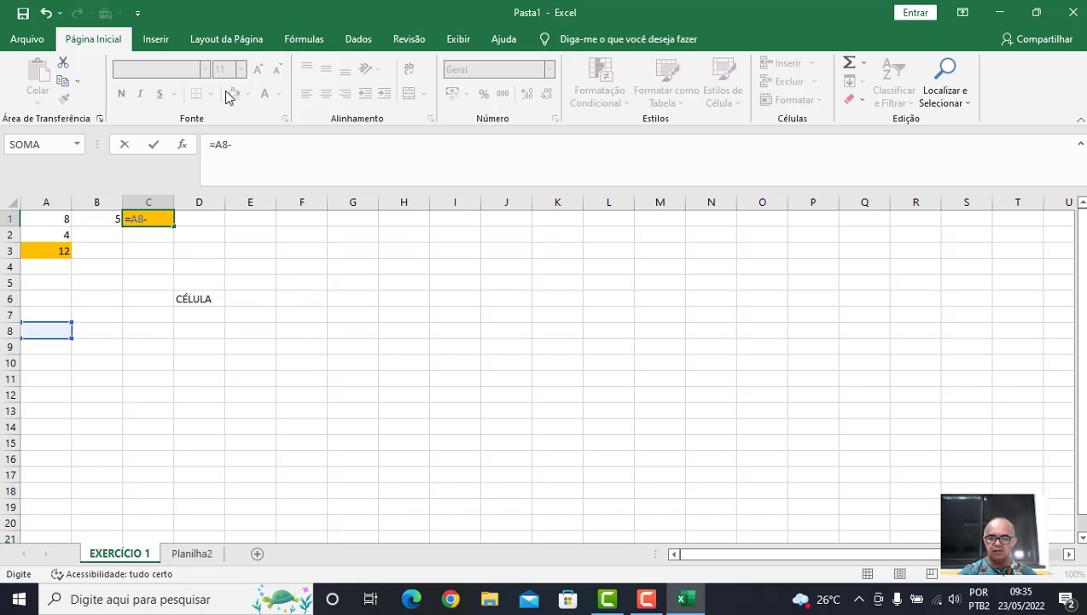
key(BackSpace)
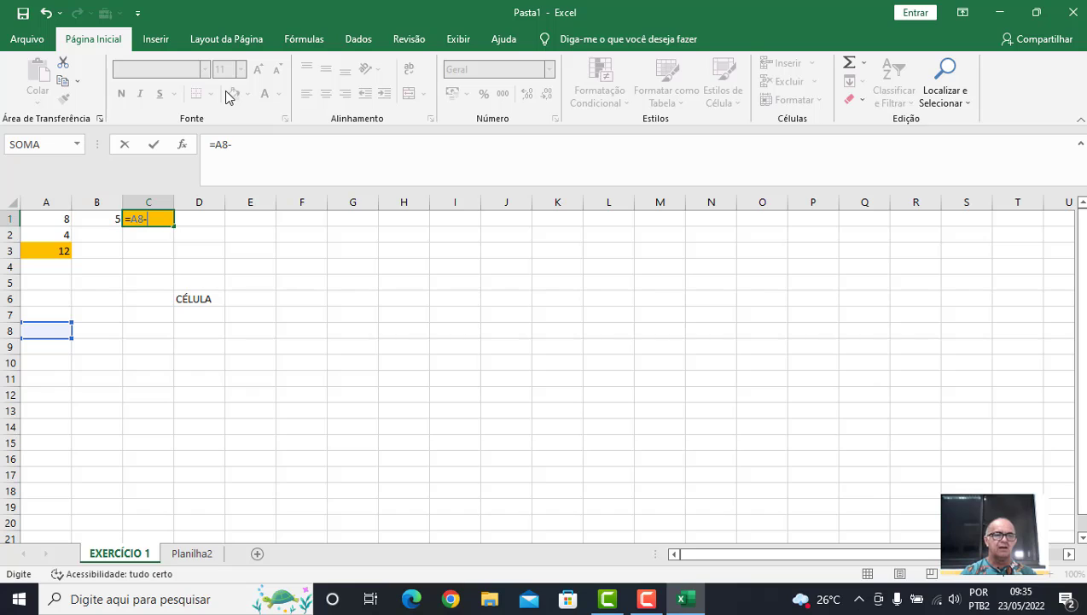
key(BackSpace)
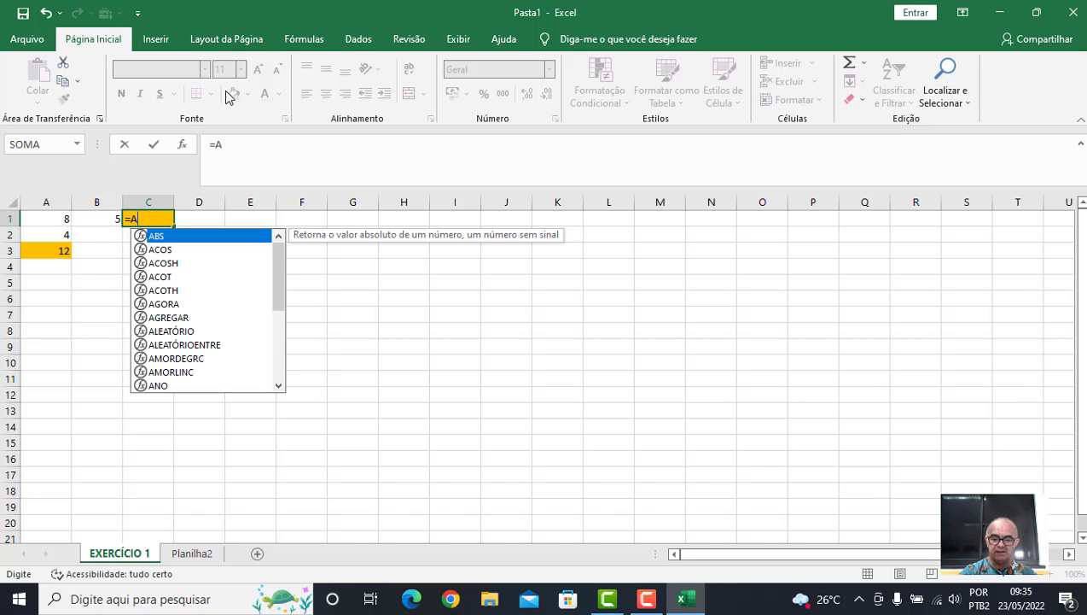
text(1)
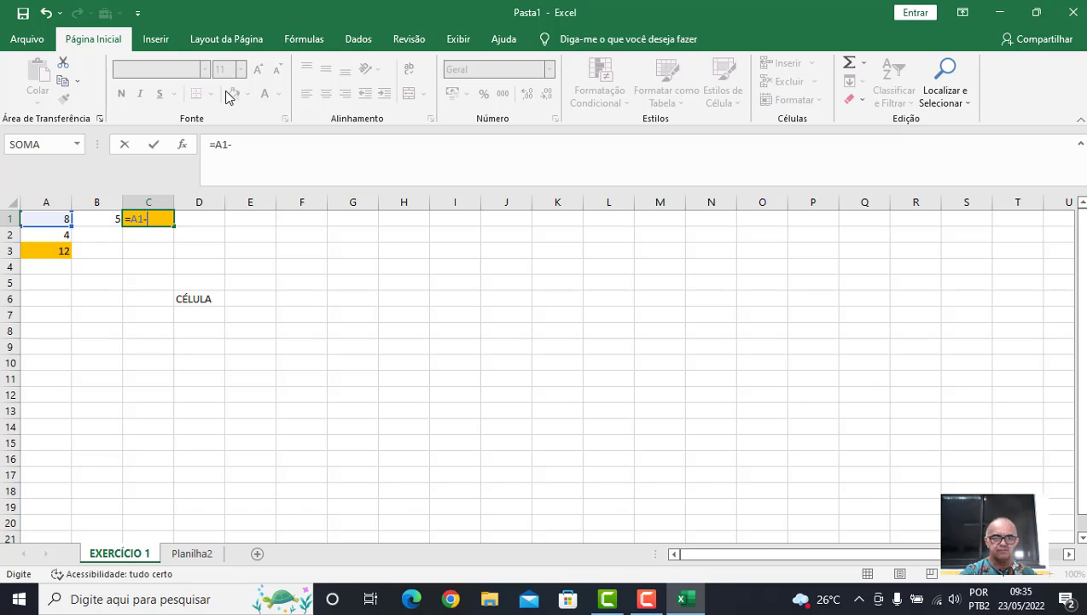
text(-B1)
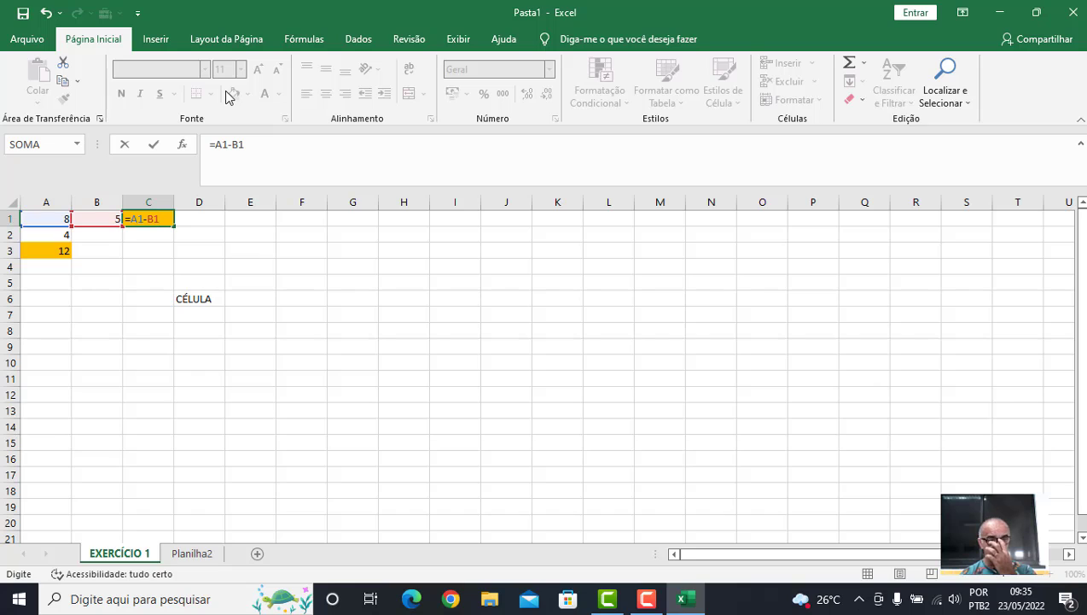
key(Return)
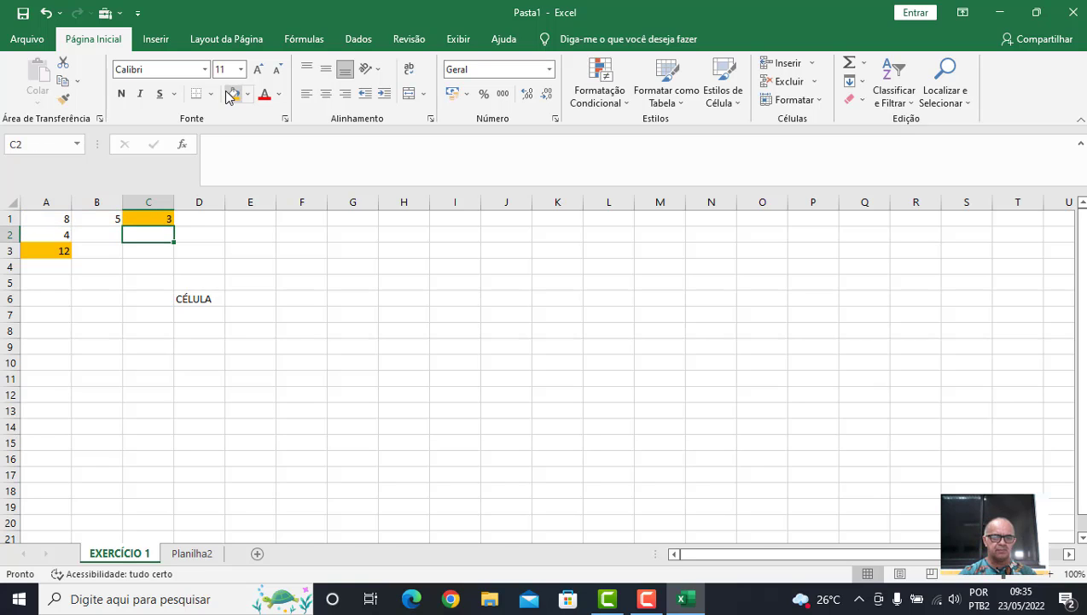
- Edit the subtraction formula in cell C1 to read =B11-A1
key(Up)
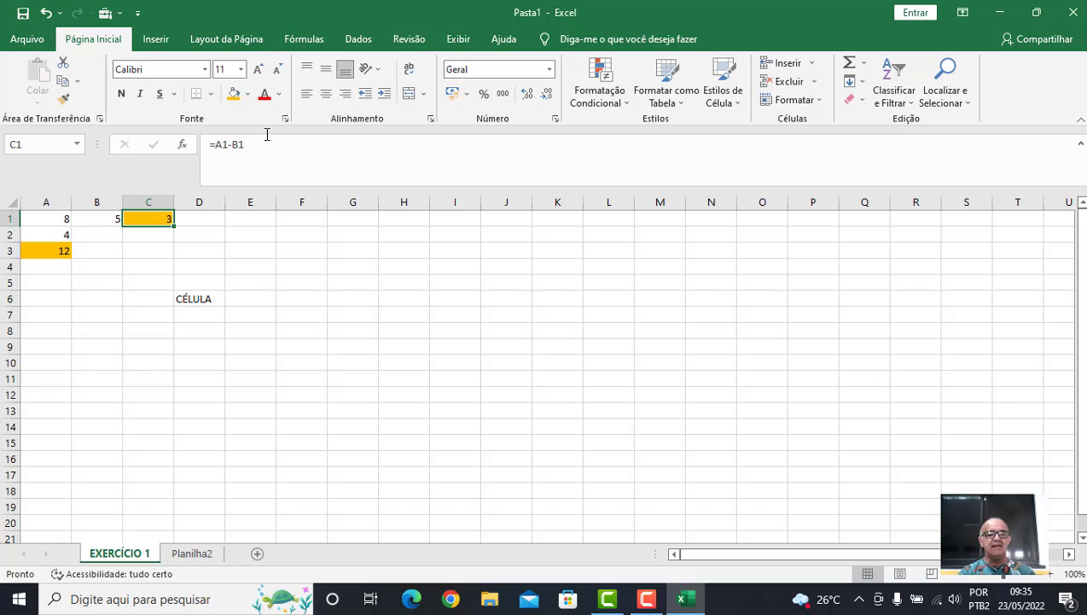
click(229, 146)
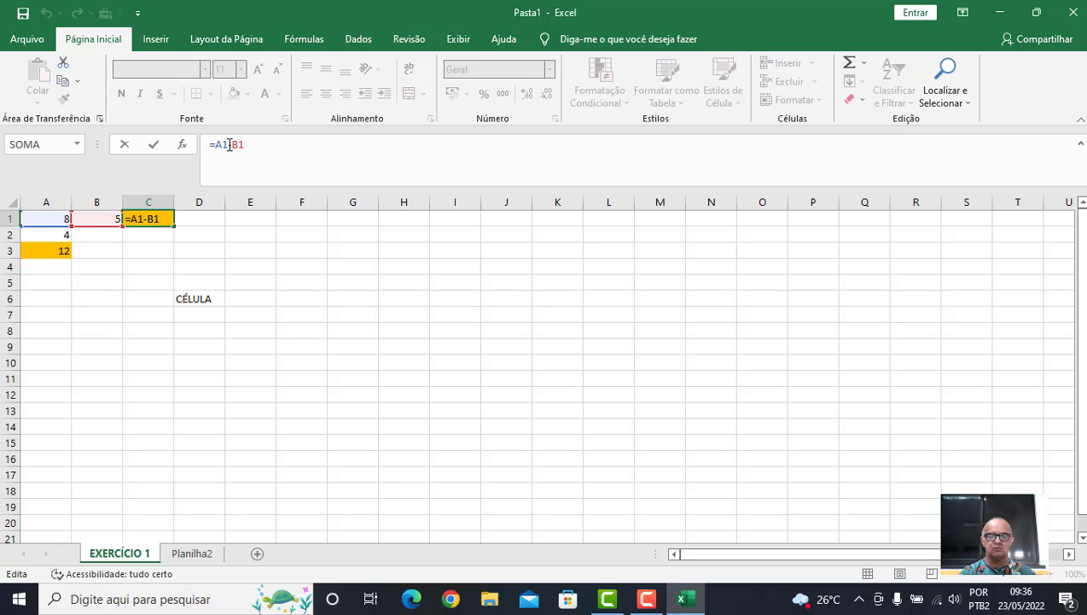
key(Left)
text(B)
key(Delete)
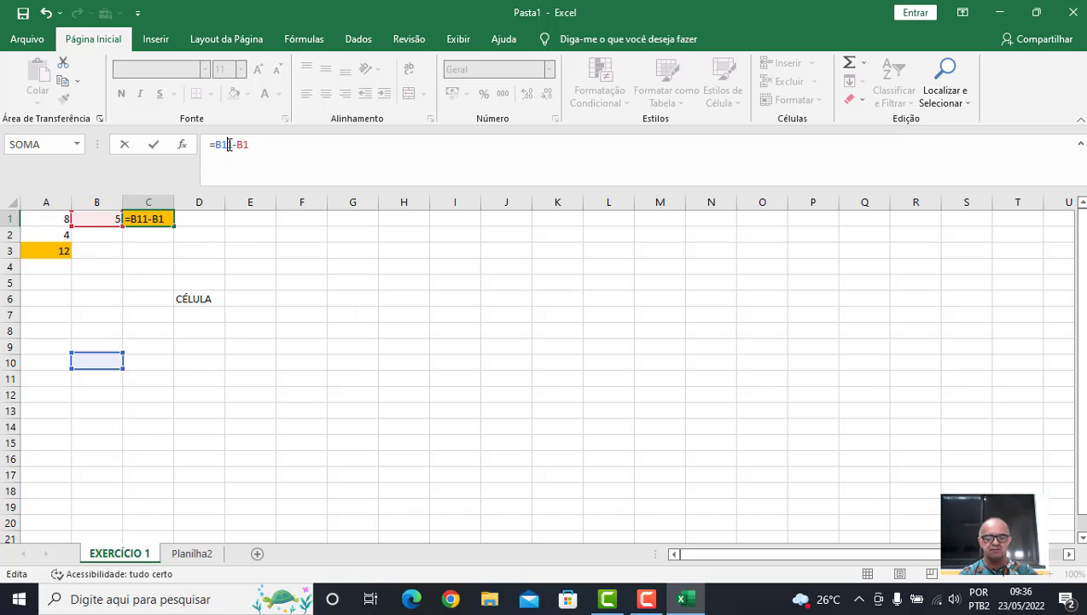
text(1)
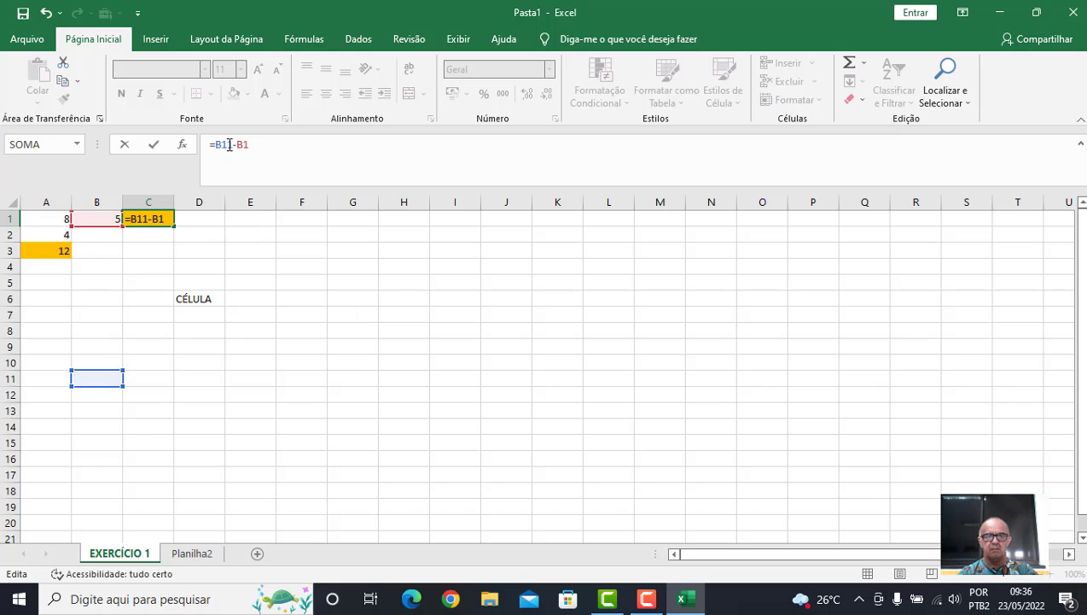
key(Right)
key(Delete)
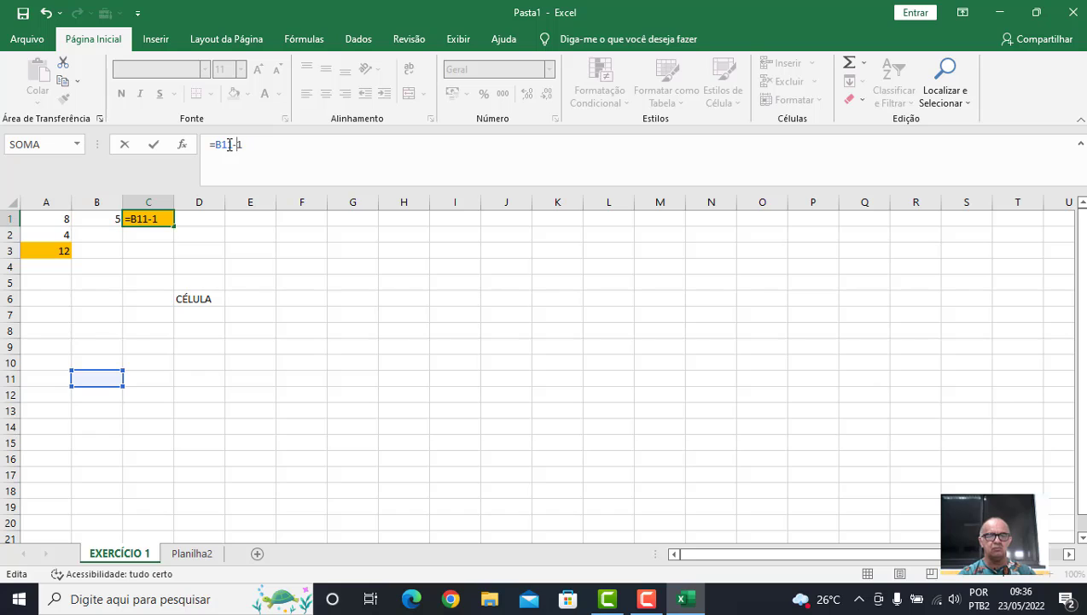
text(A)
key(Return)
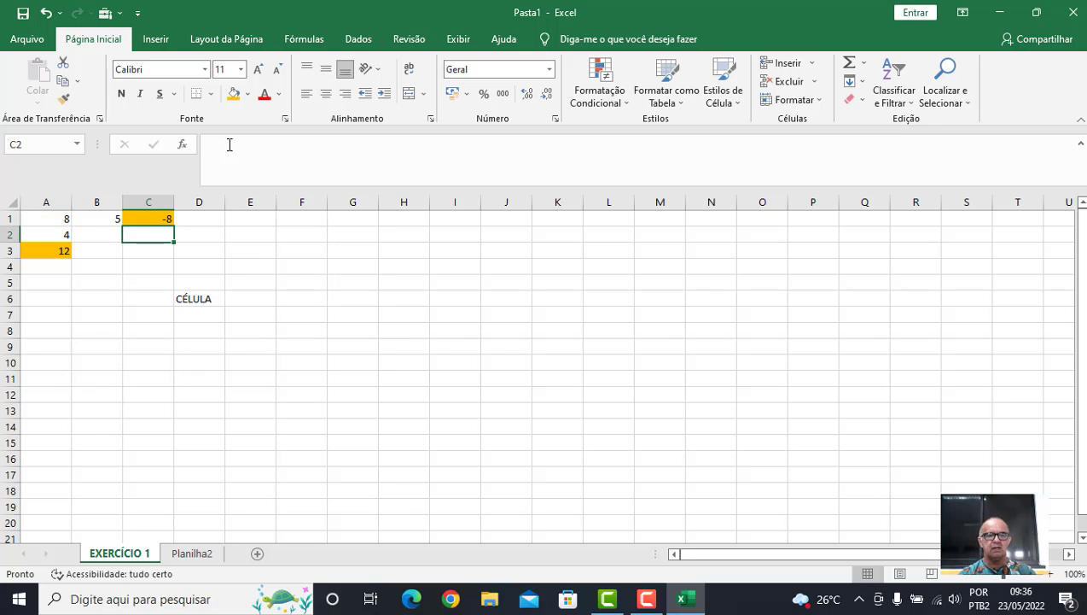
- Correct the first reference of the formula in cell C1 so that it reads =B1-A1
key(Up)
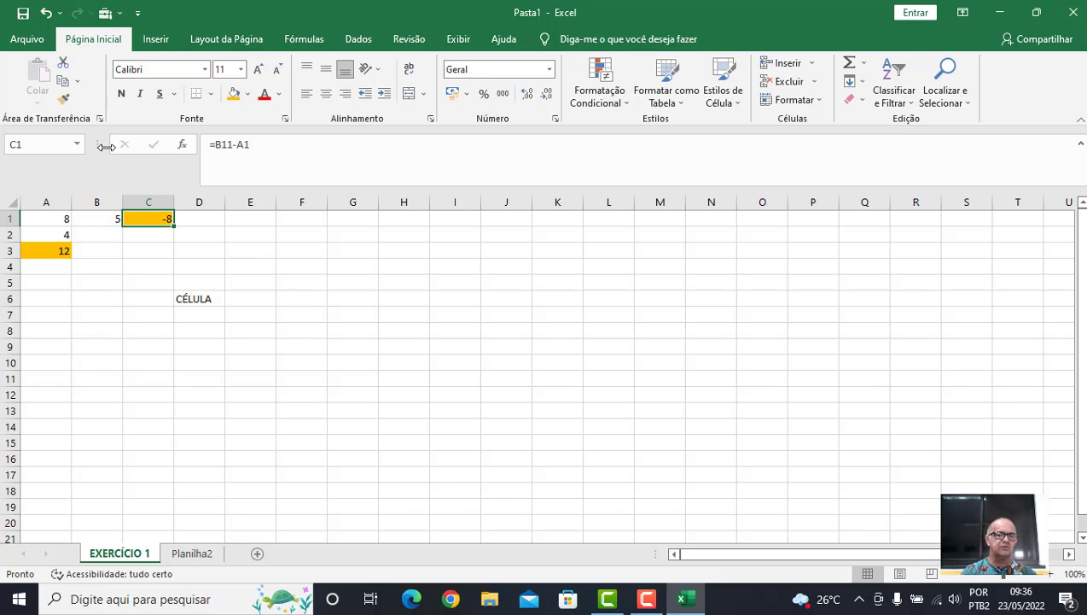
click(233, 145)
key(BackSpace)
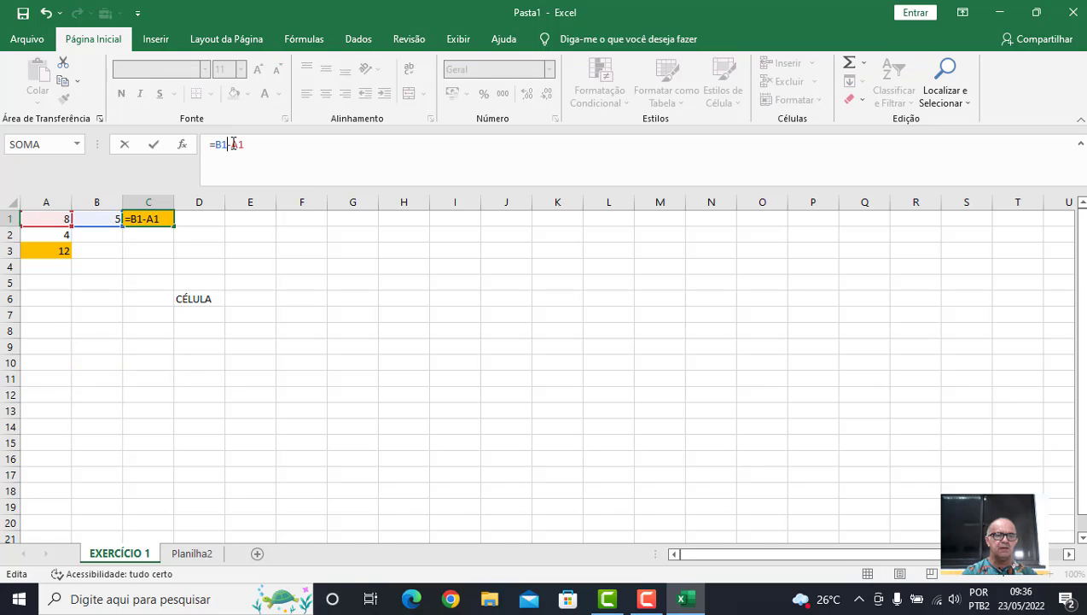
key(Return)
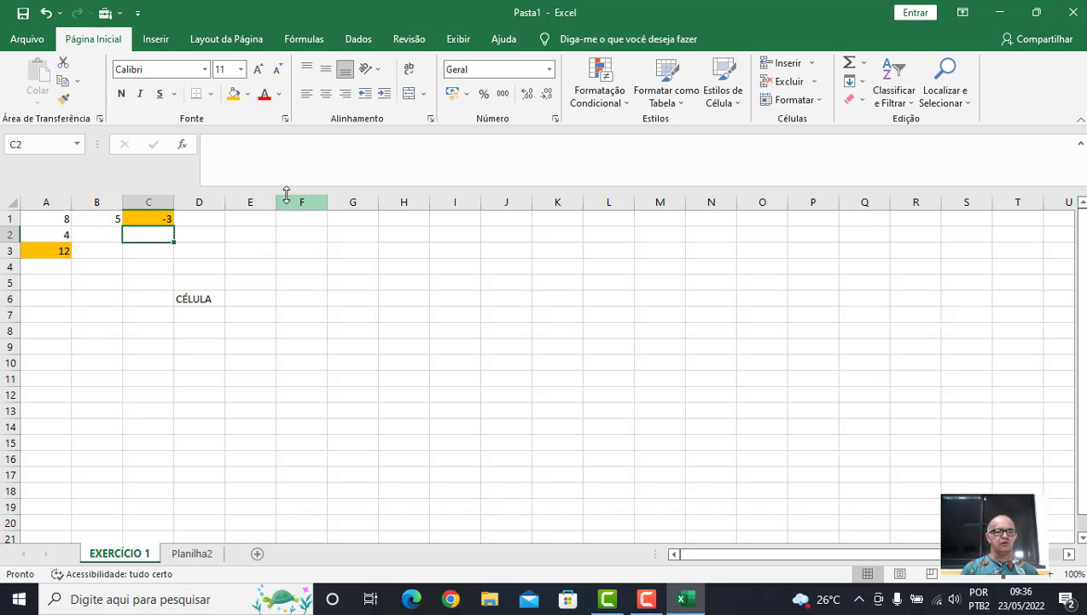
- Swap the two references of the subtraction formula in cell C1 so that it reads =A1-B1
key(Up)
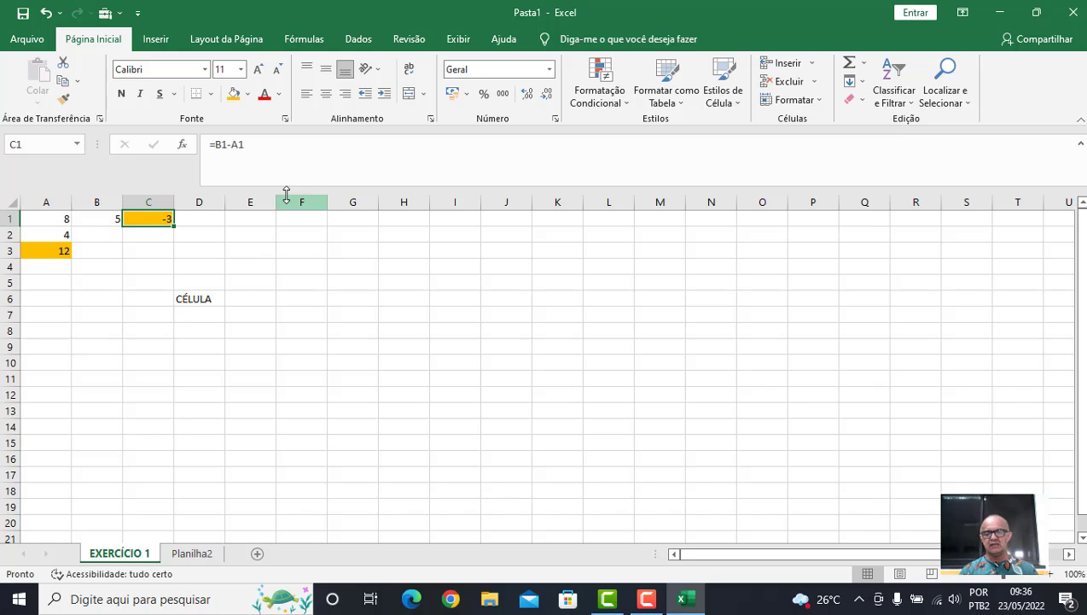
click(221, 146)
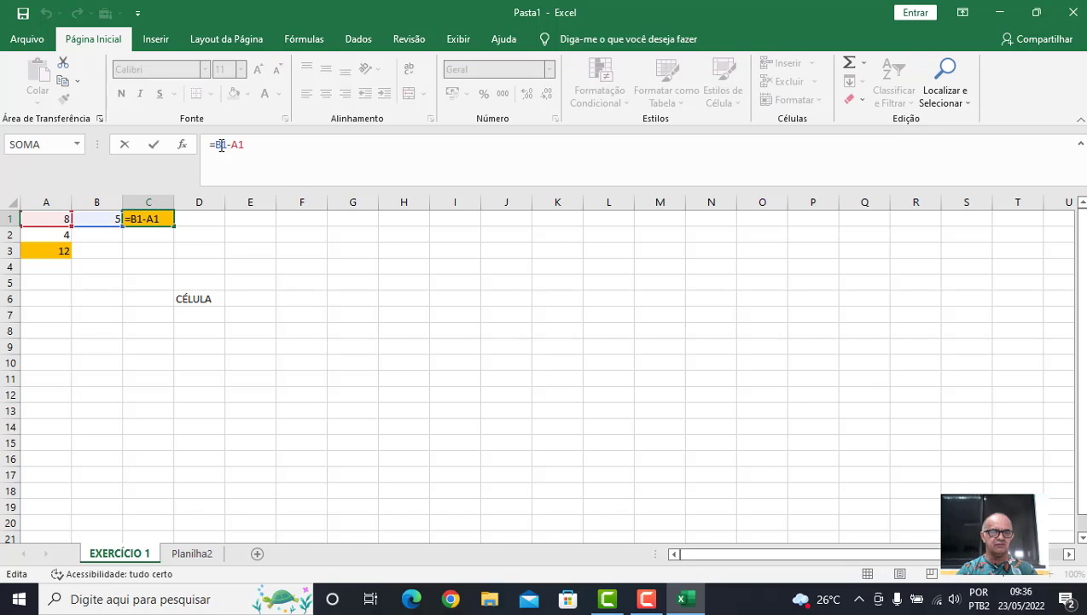
key(BackSpace)
text(A)
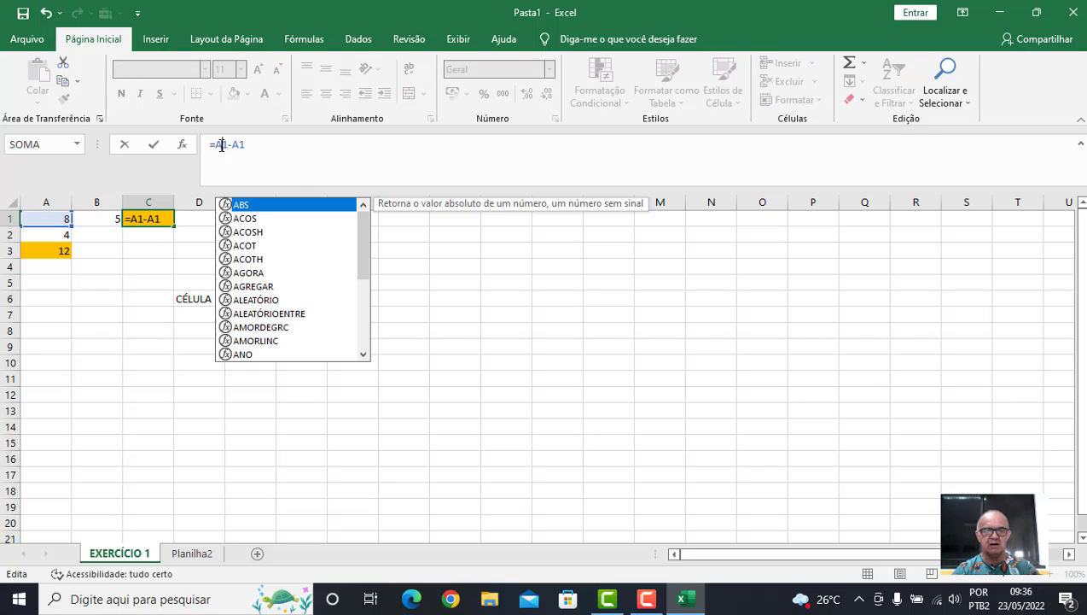
key(Right)
key(Right)
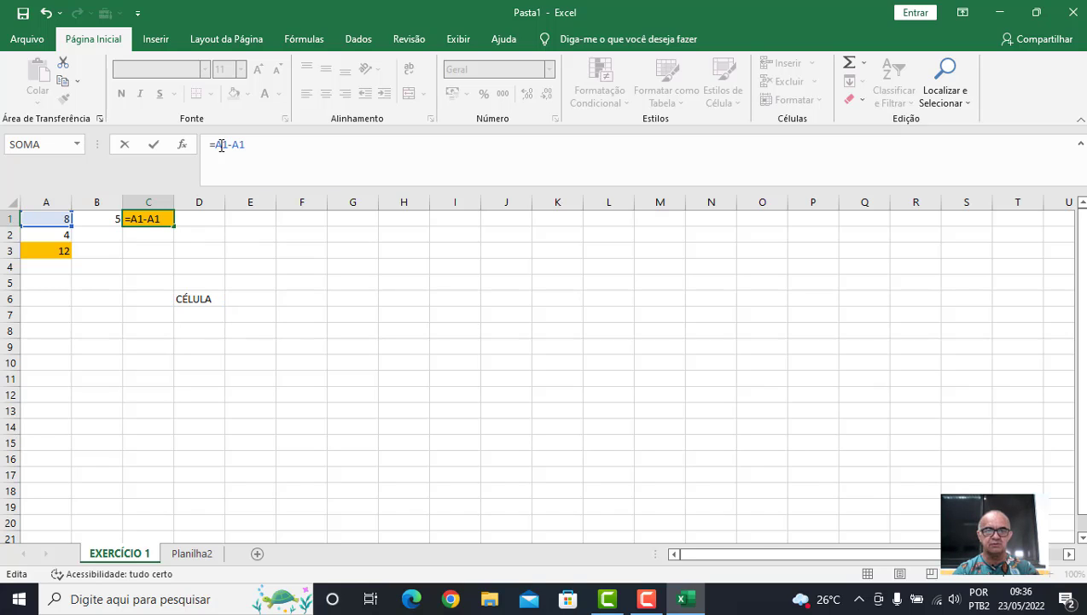
key(Delete)
text(B)
key(Return)
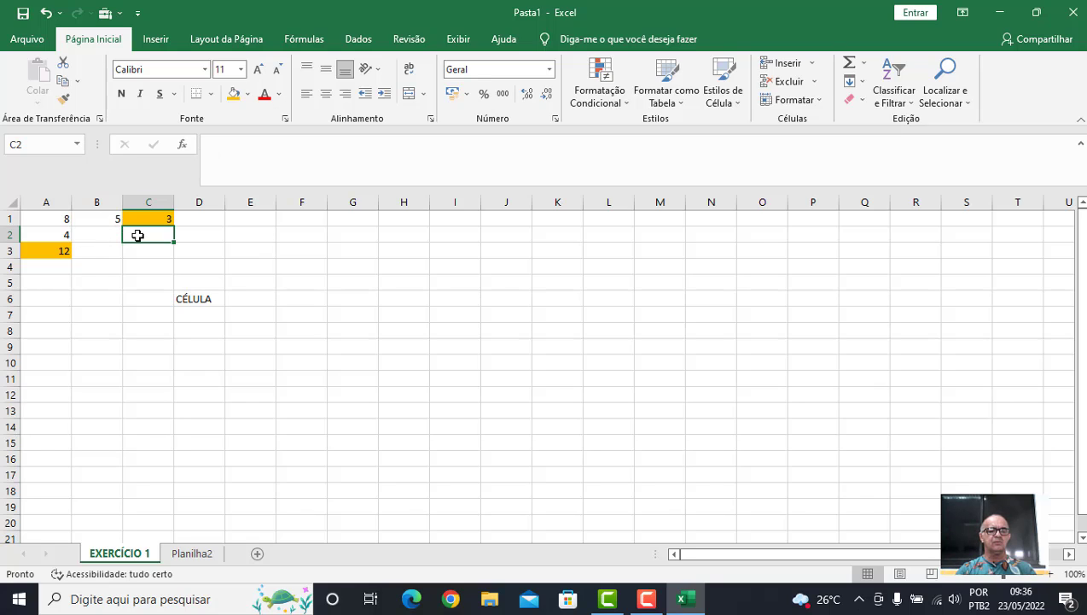
- Fill cell C2 with a light orange shade and enter the multiplication formula =A1*B1 in it
click(248, 94)
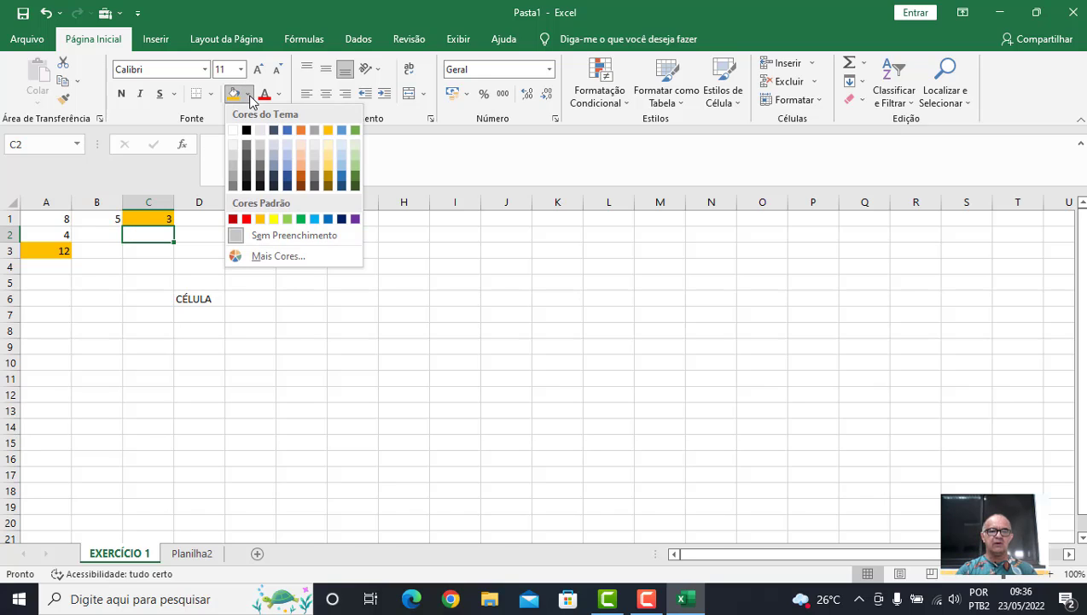
click(303, 166)
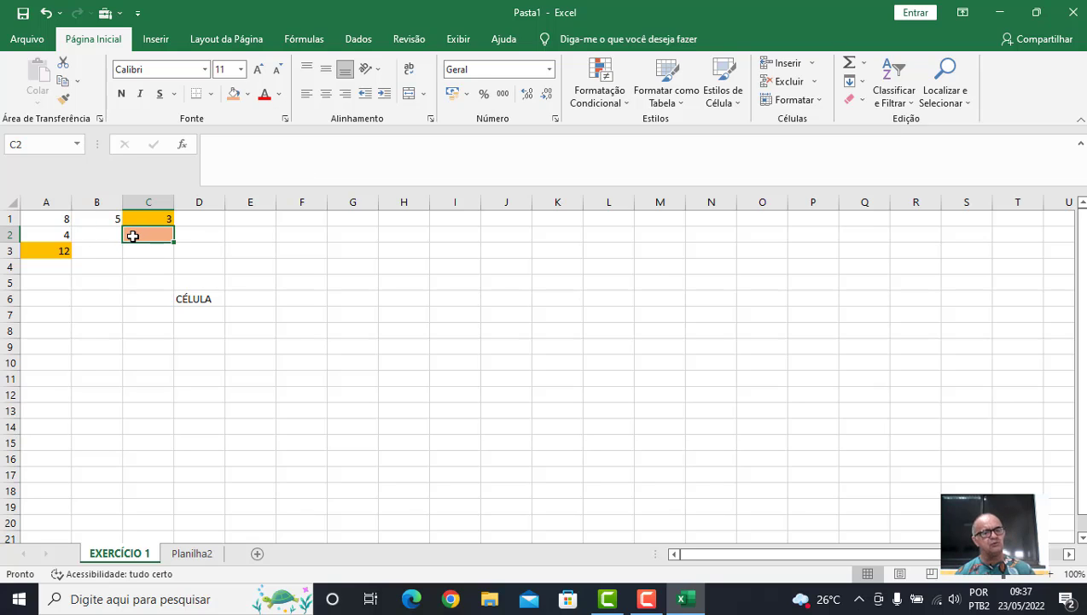
text(=)
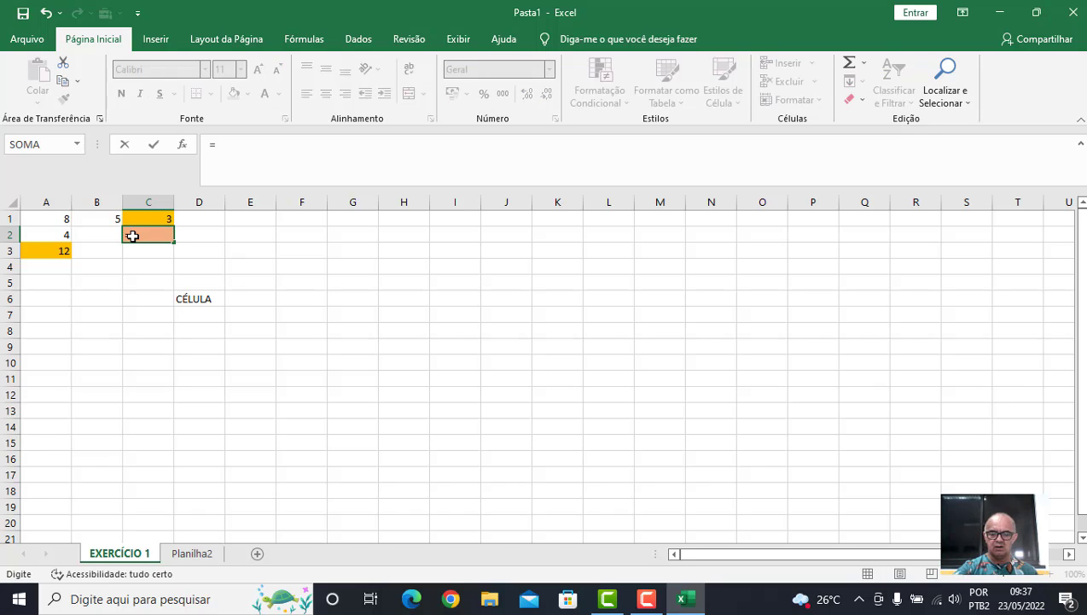
text(A1)
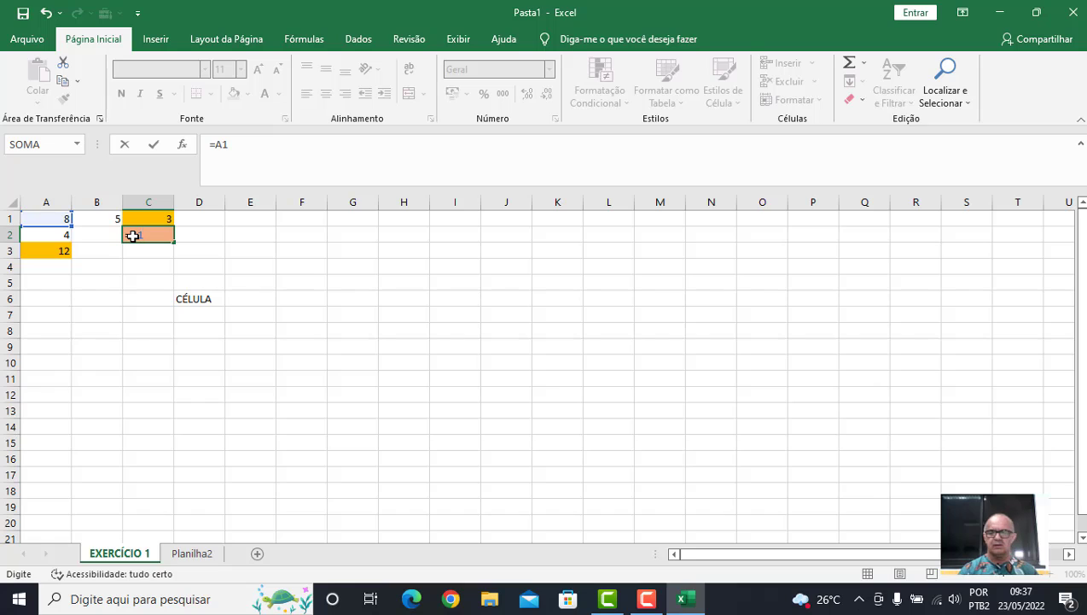
text(*)
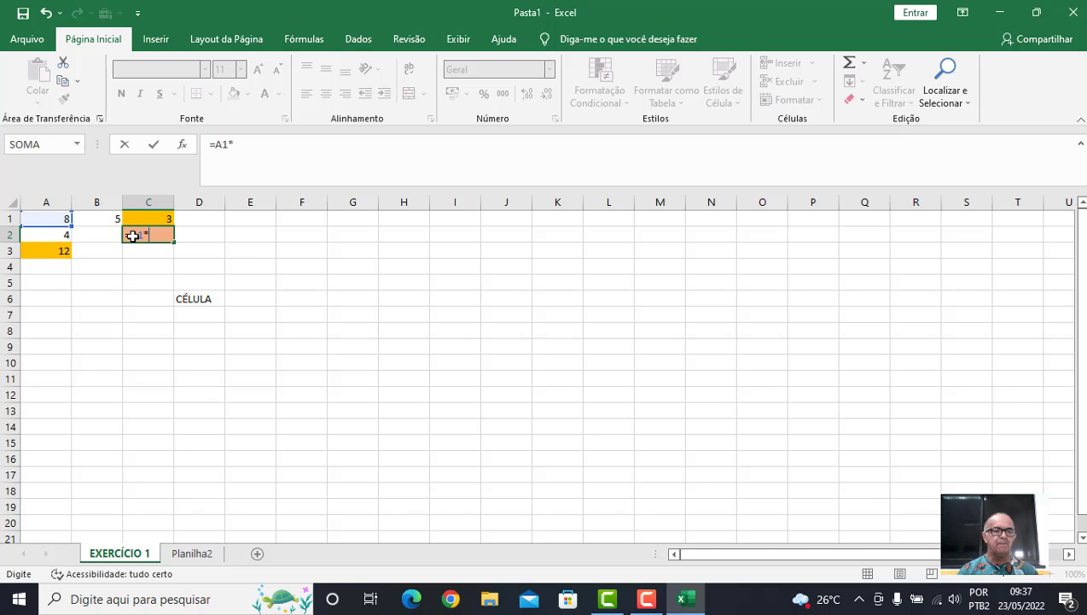
text(B1)
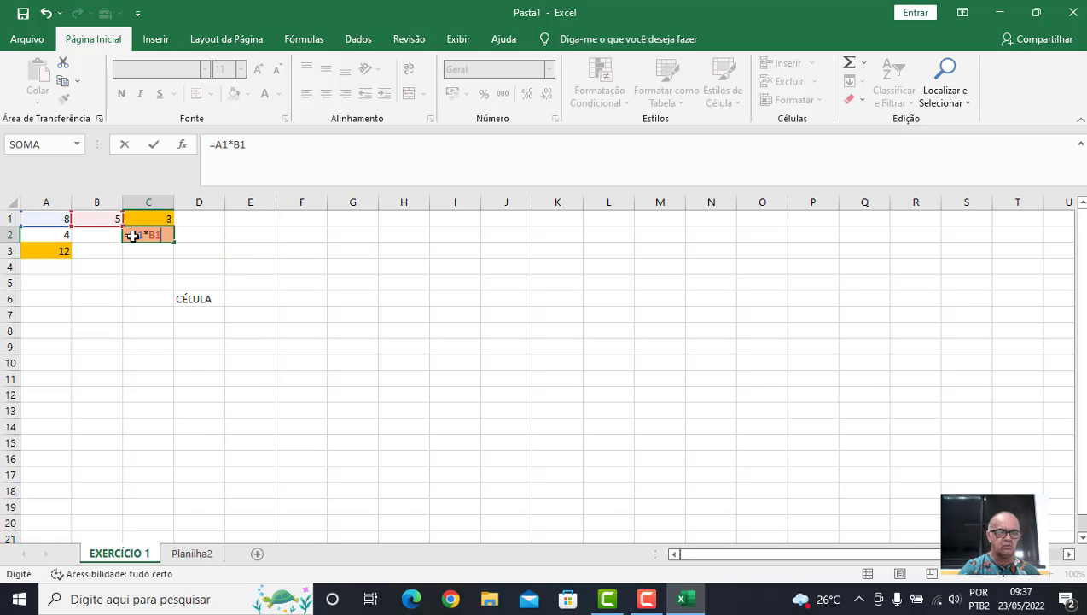
key(Return)
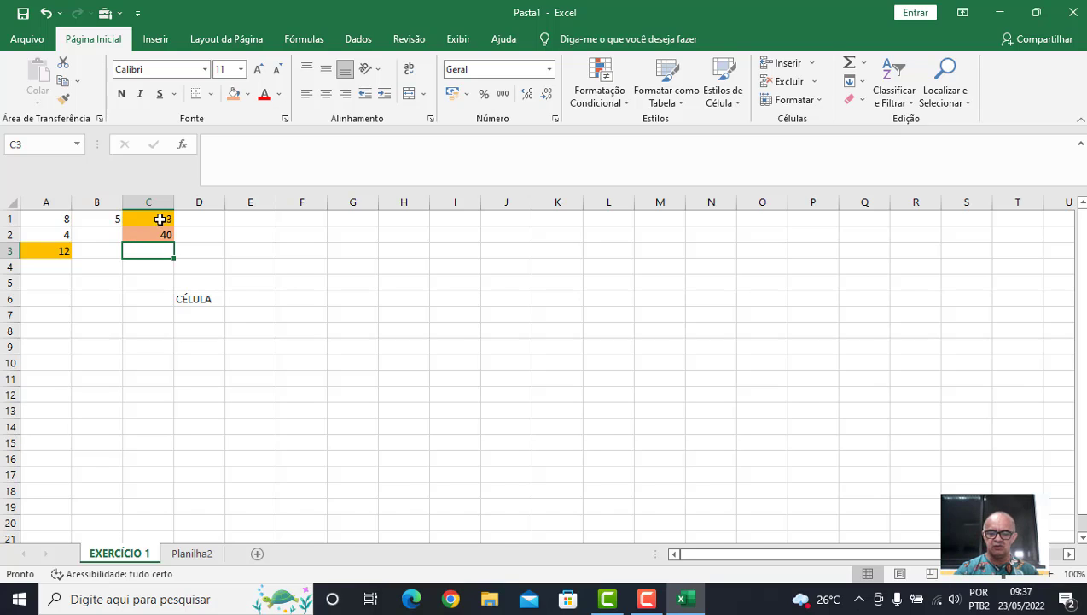
- Fill cell C3 with the theme blue and enter the division formula =A1/B1 in it
click(246, 94)
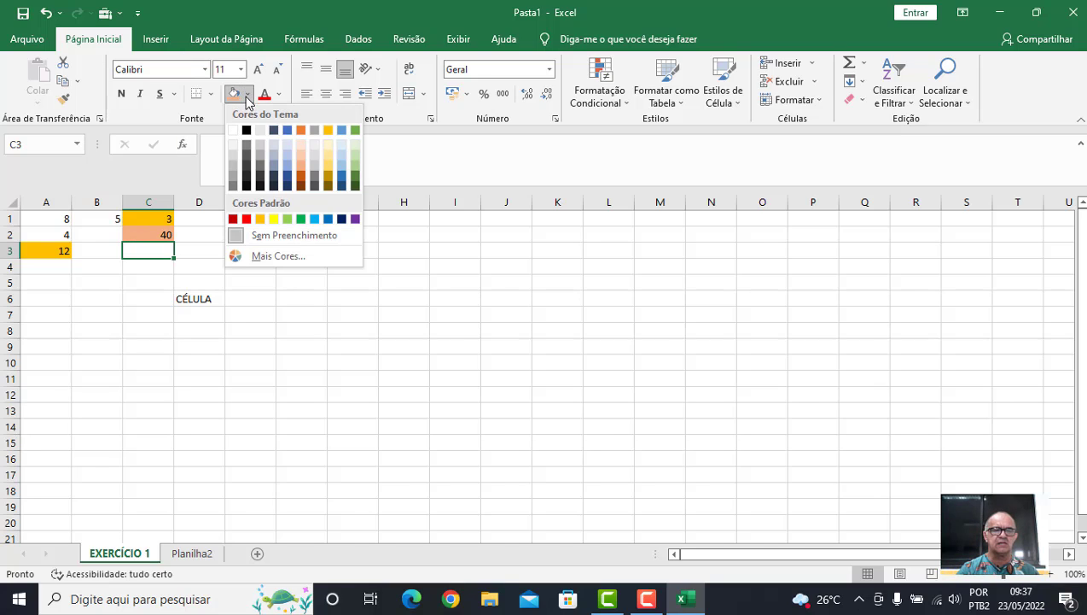
click(288, 131)
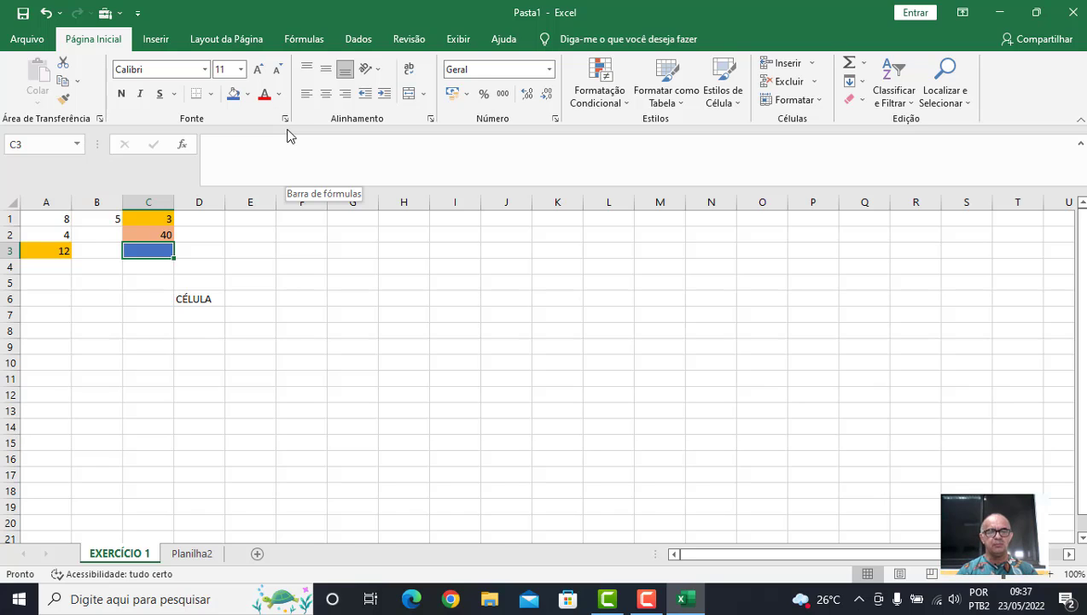
text(=)
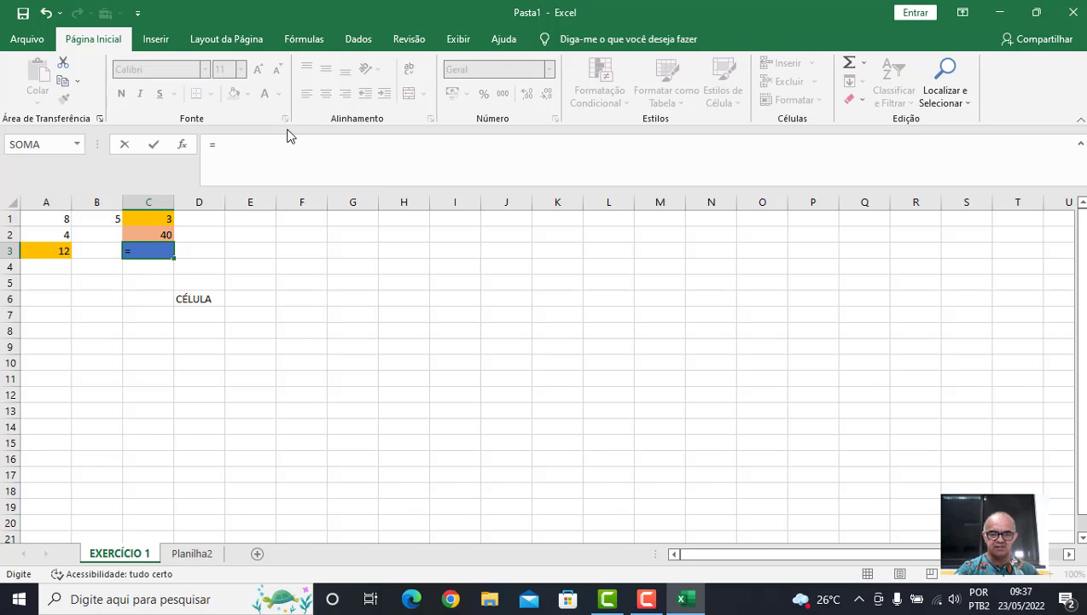
text(A1)
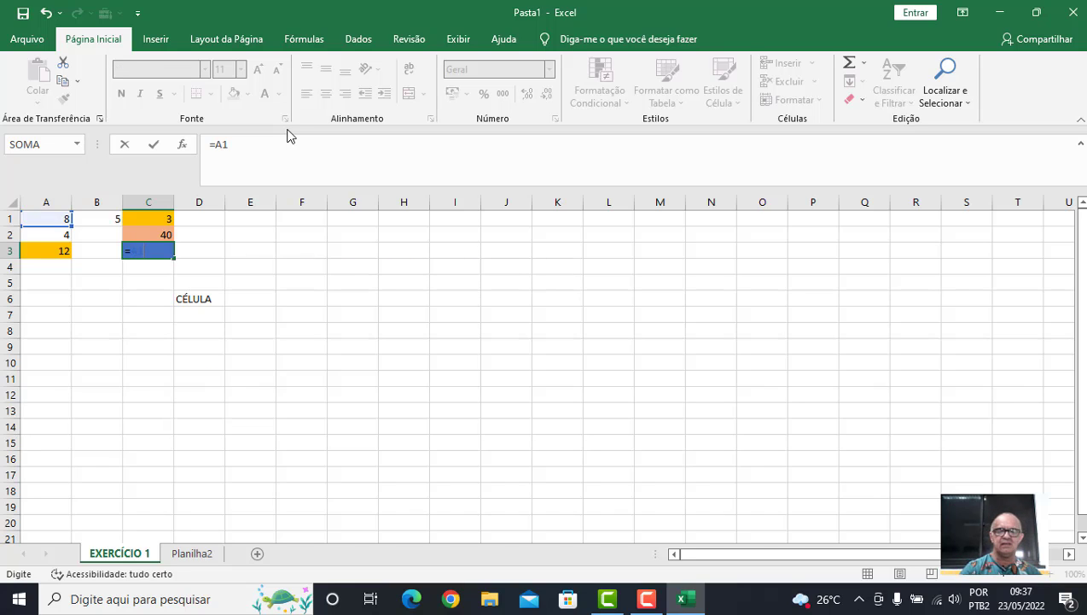
text(/)
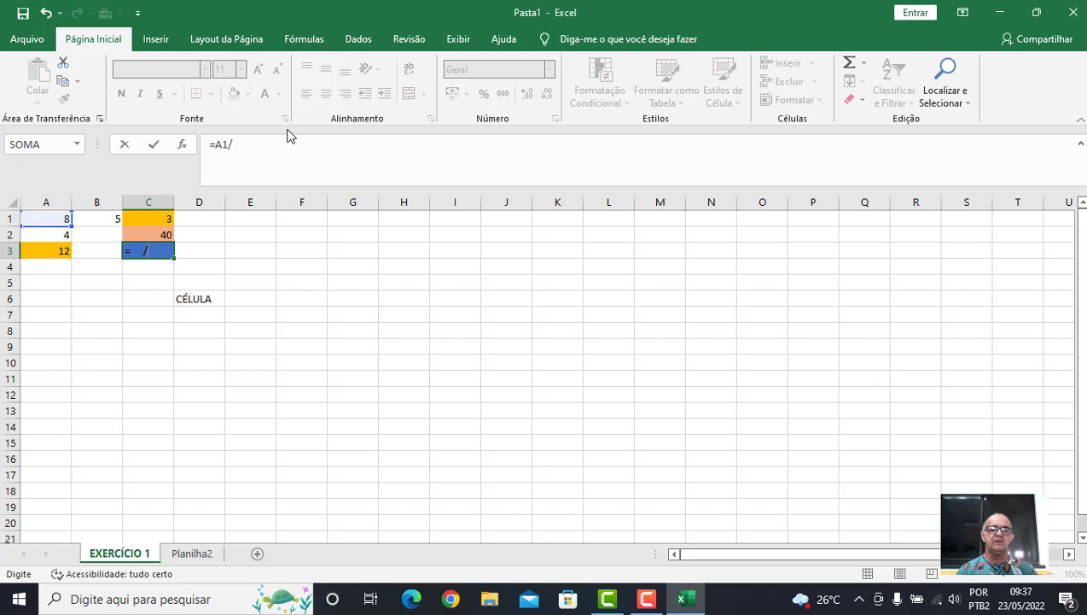
text(B1)
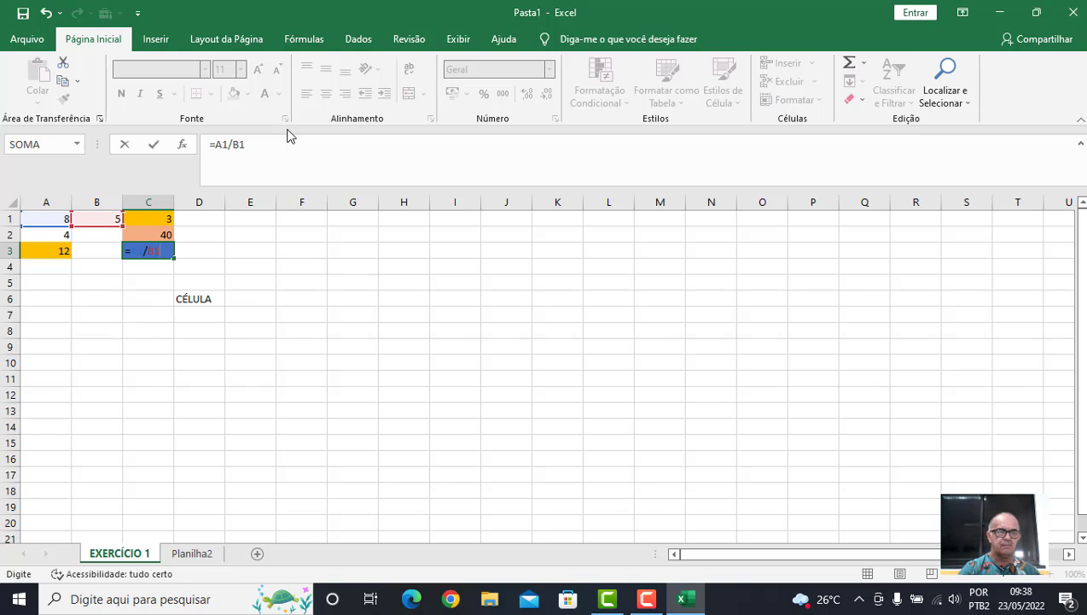
key(Return)
key(Up)
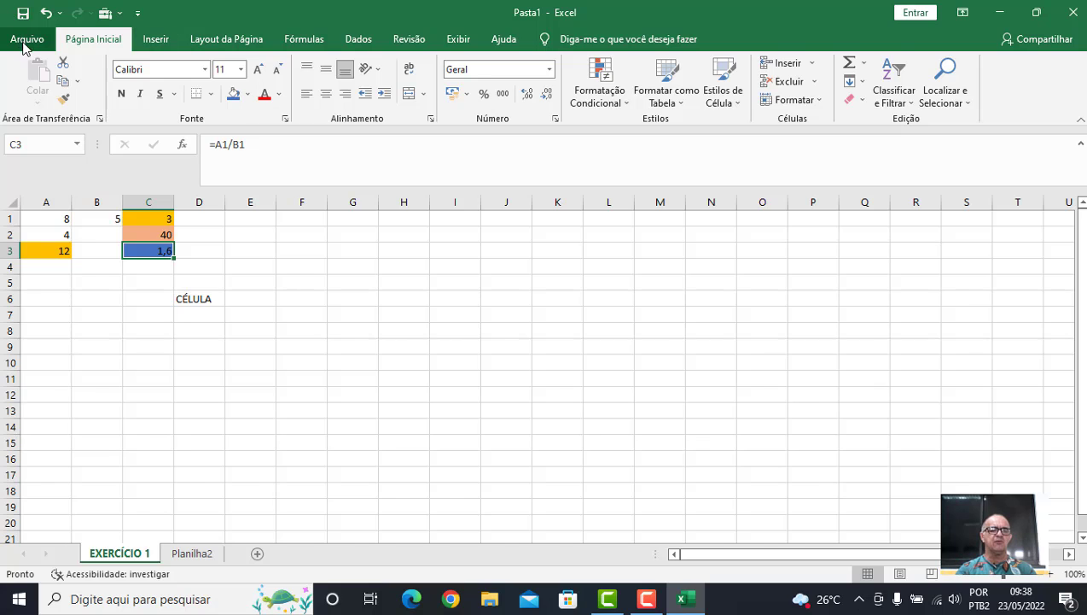
- Start saving the workbook, create a folder named CURSO EXCEL inside Documents and open it as the save location
click(23, 14)
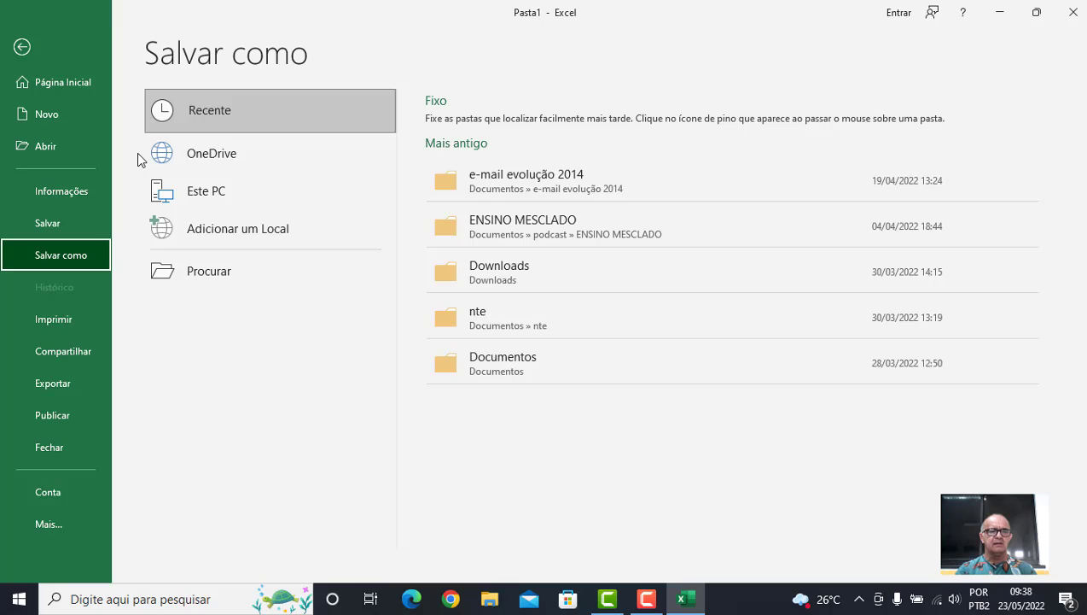
click(211, 271)
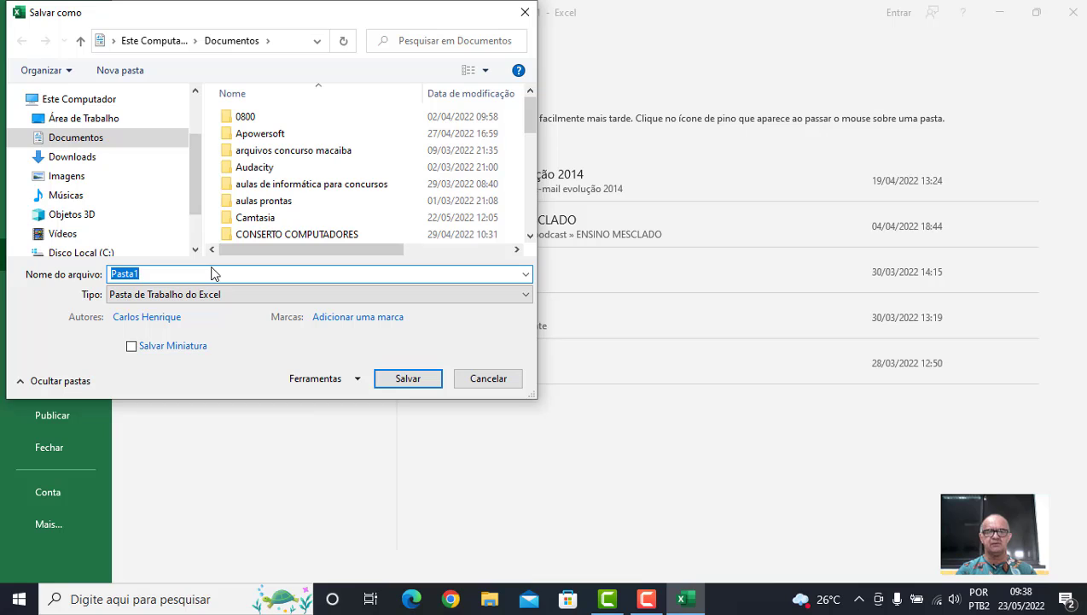
click(148, 71)
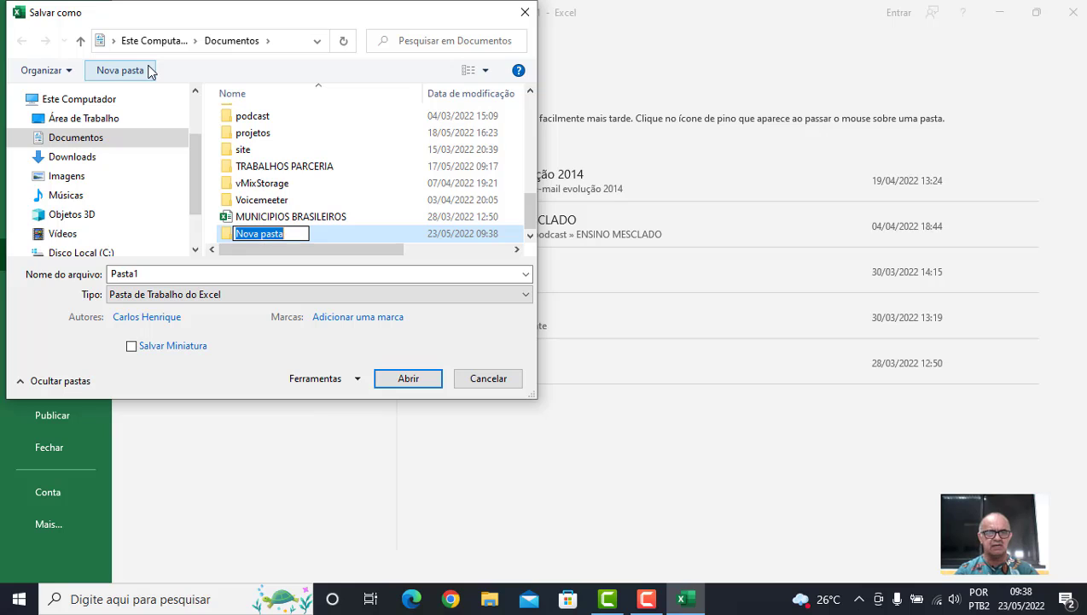
text(CURSO EXCEL)
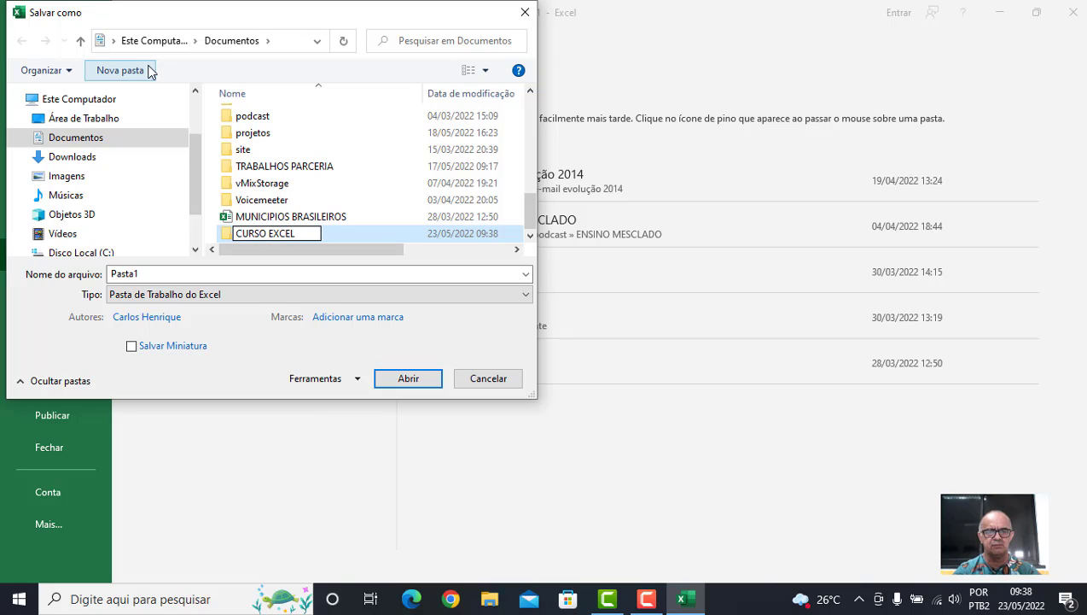
key(Return)
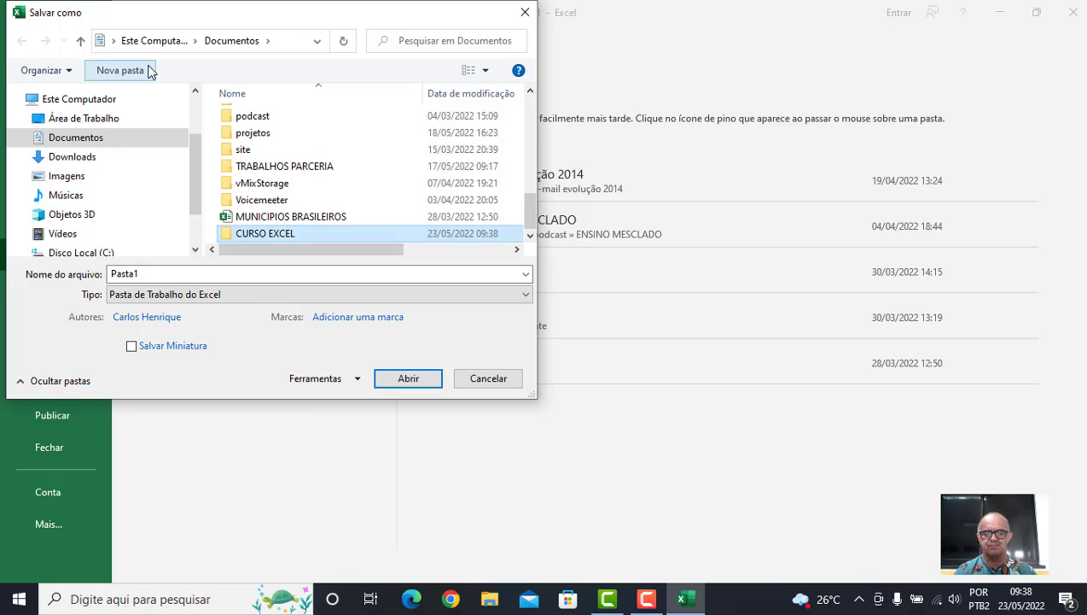
key(Return)
- Create a subfolder named AULA1 inside CURSO EXCEL and open it as the save location
click(120, 70)
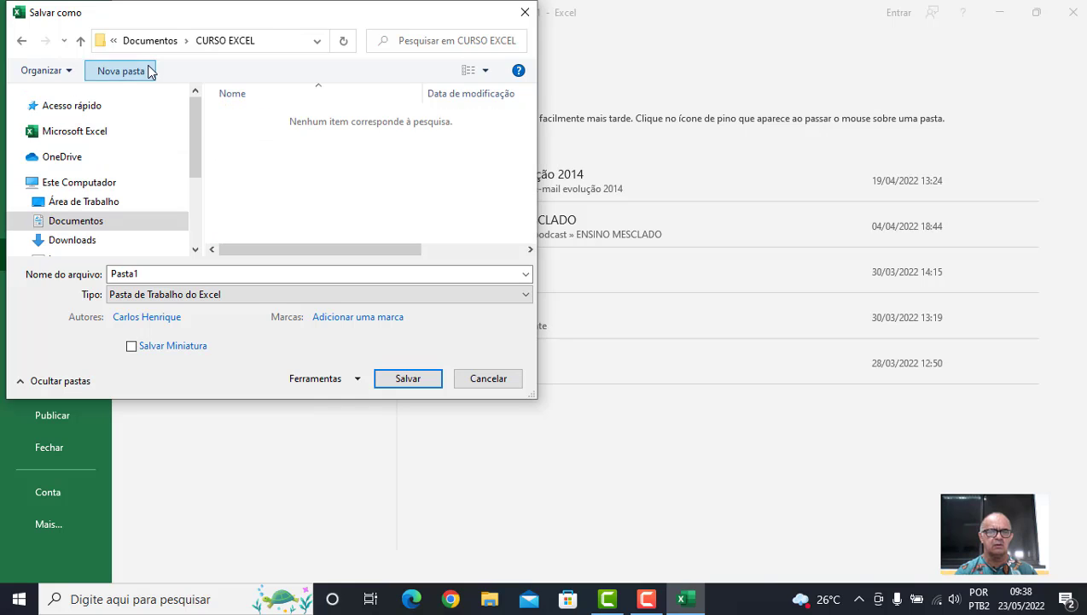
text(AULA1)
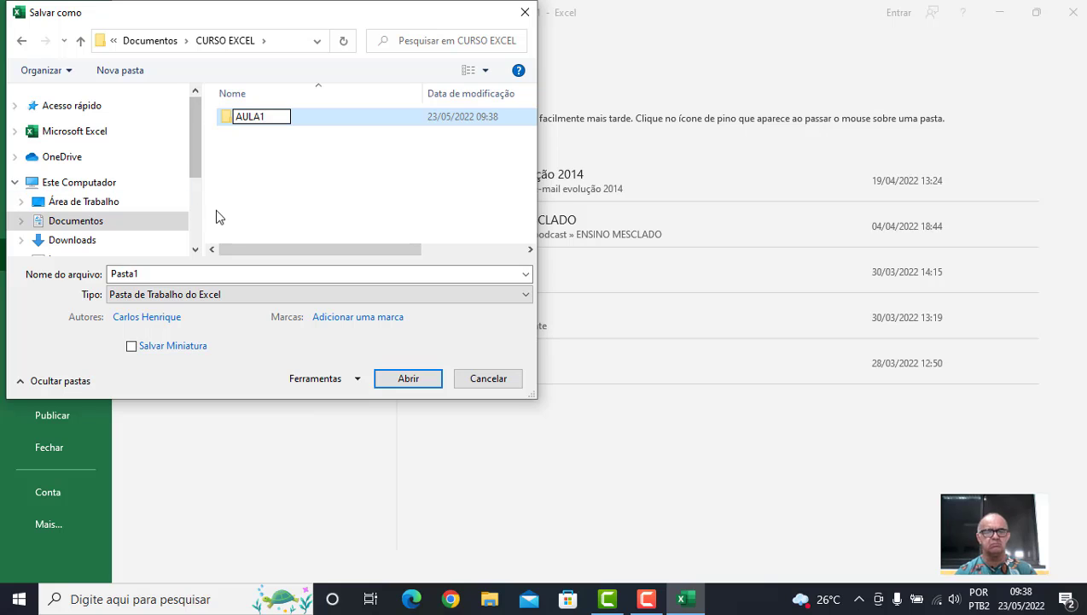
click(427, 390)
click(426, 390)
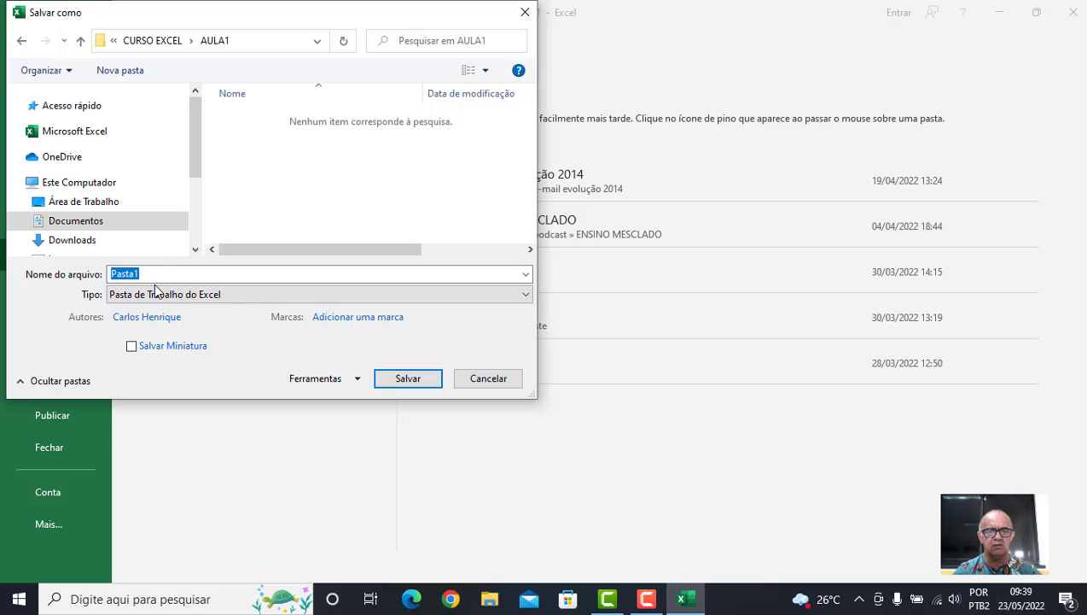
- Name the workbook AULA1 and save it as an Excel workbook in the AULA1 folder
key(BackSpace)
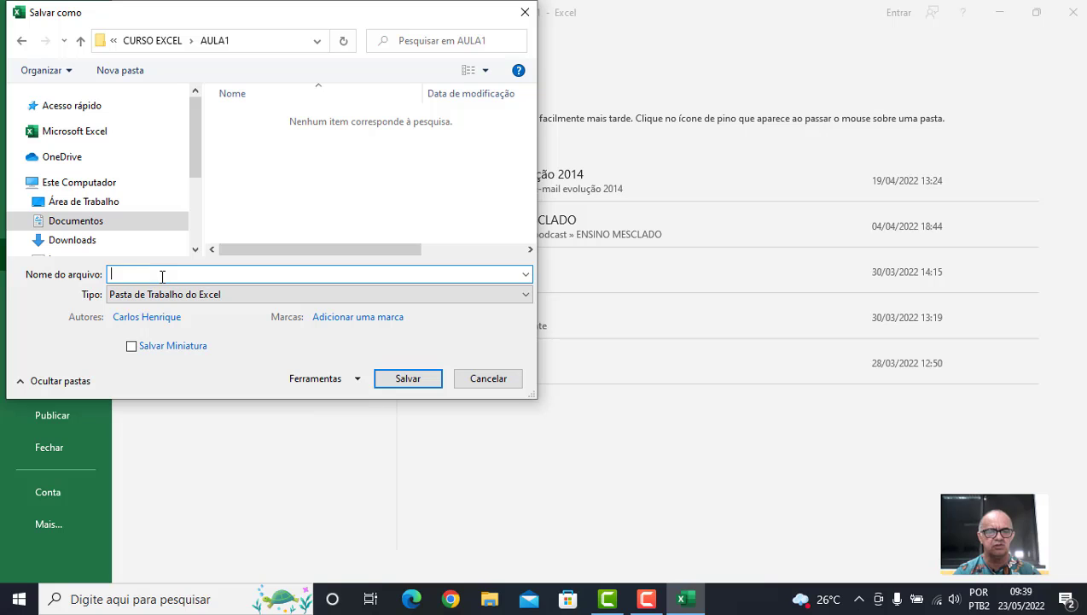
text(AULA1)
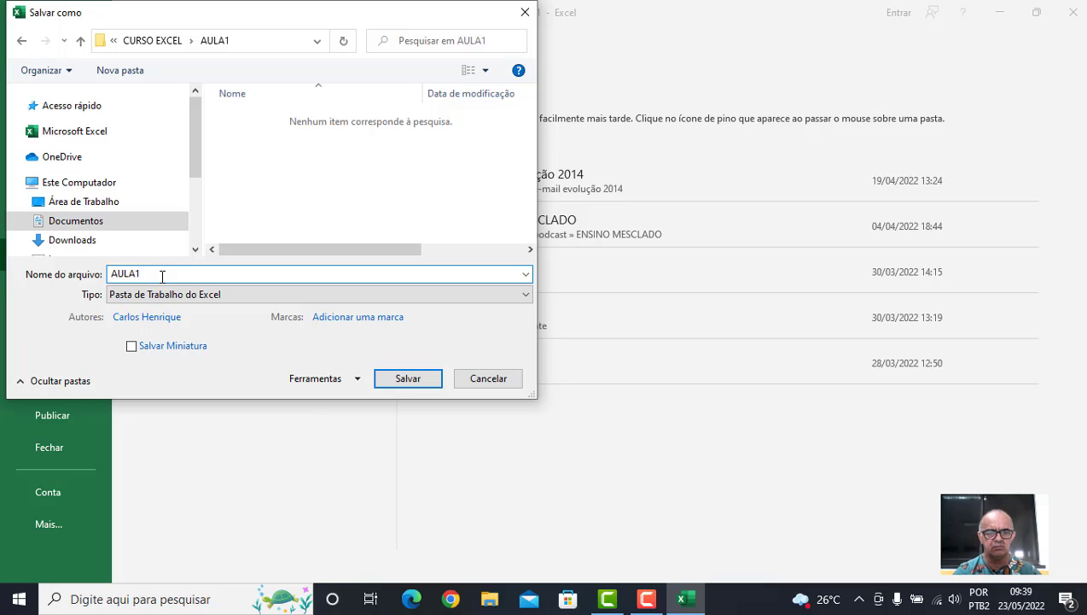
click(418, 380)
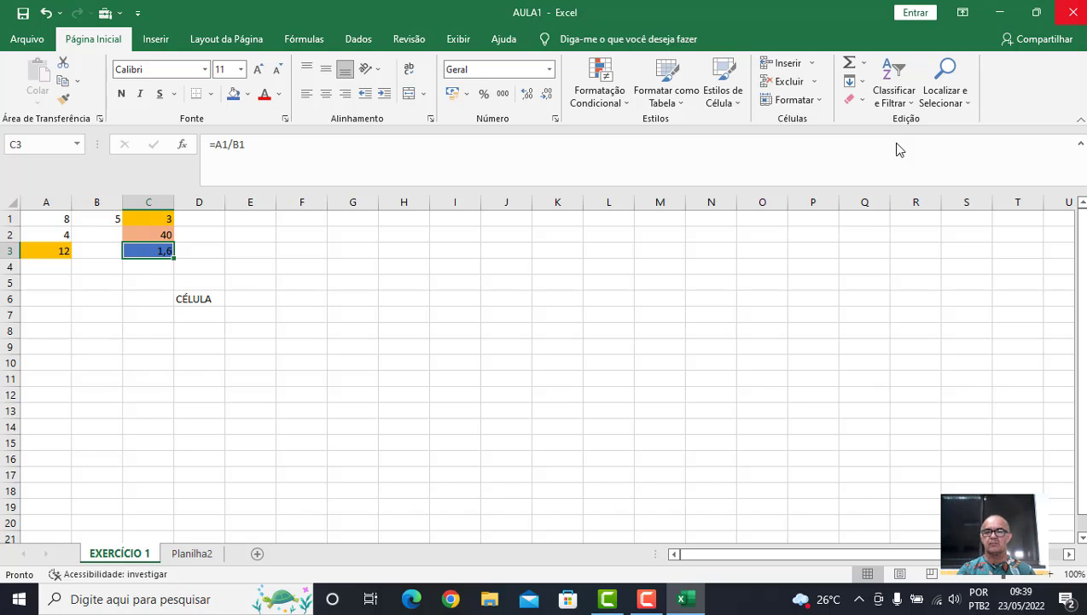
click(647, 597)
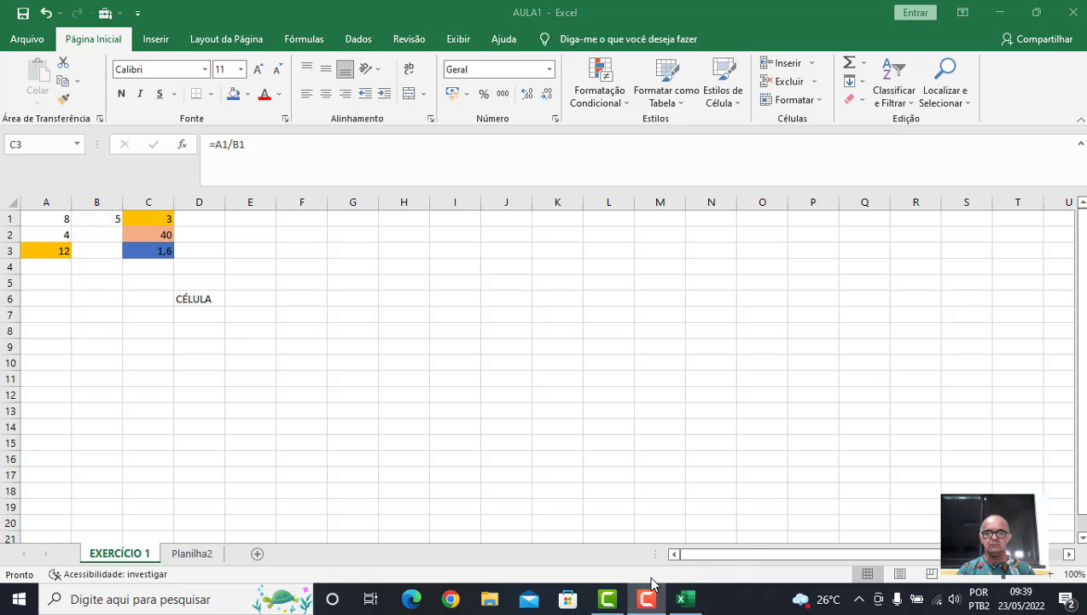
click(648, 600)
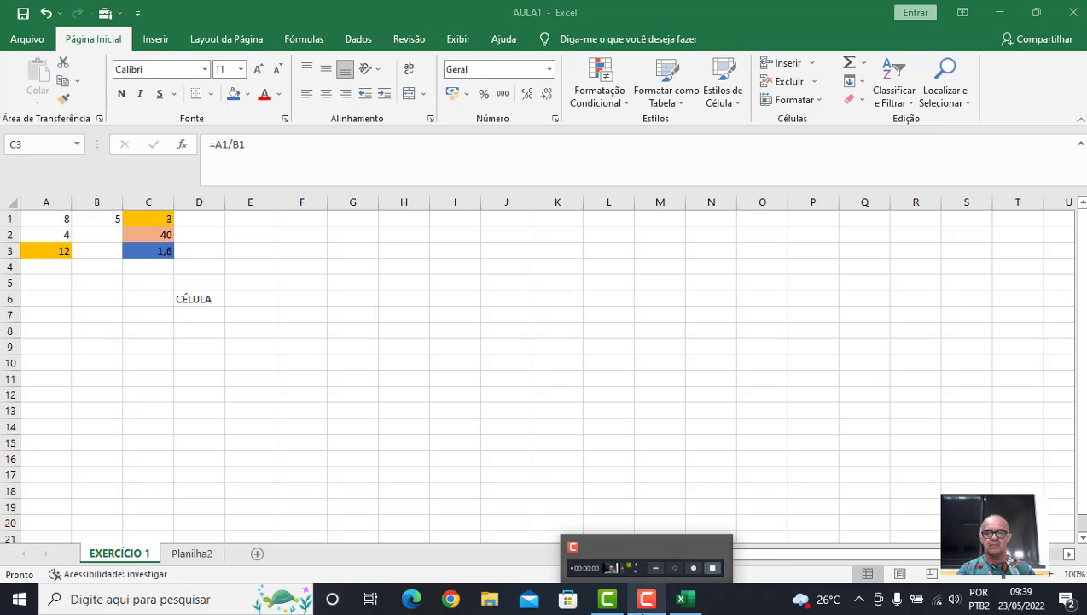
click(648, 599)
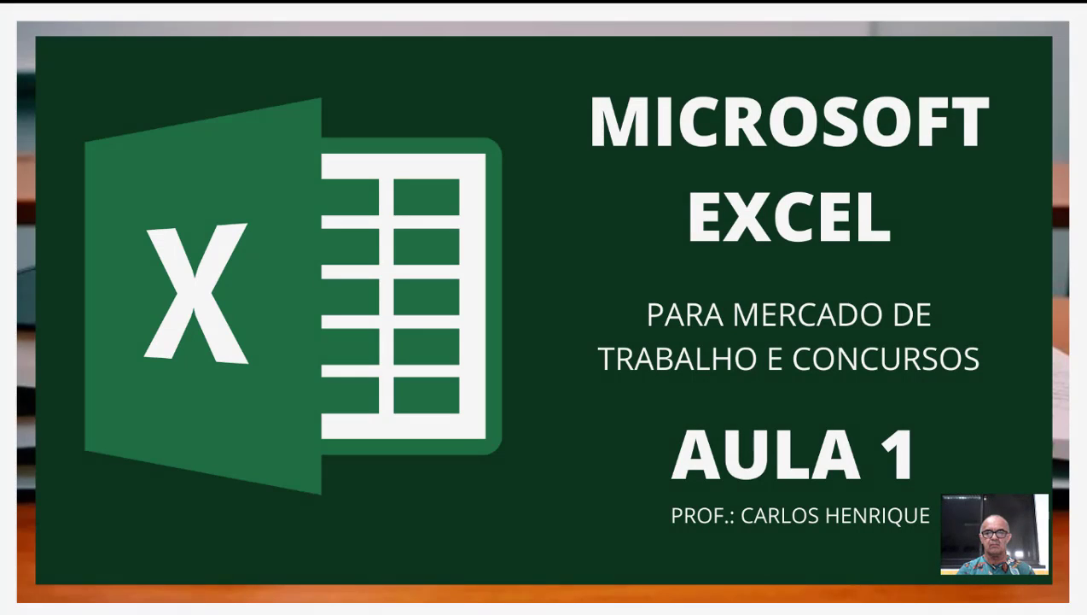